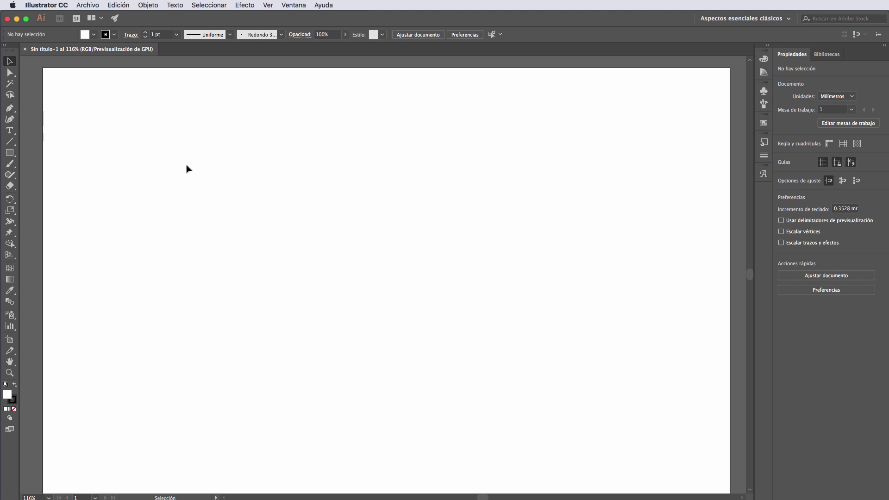
Return to the Selection tool and show the grid over the artboard.
key(p)
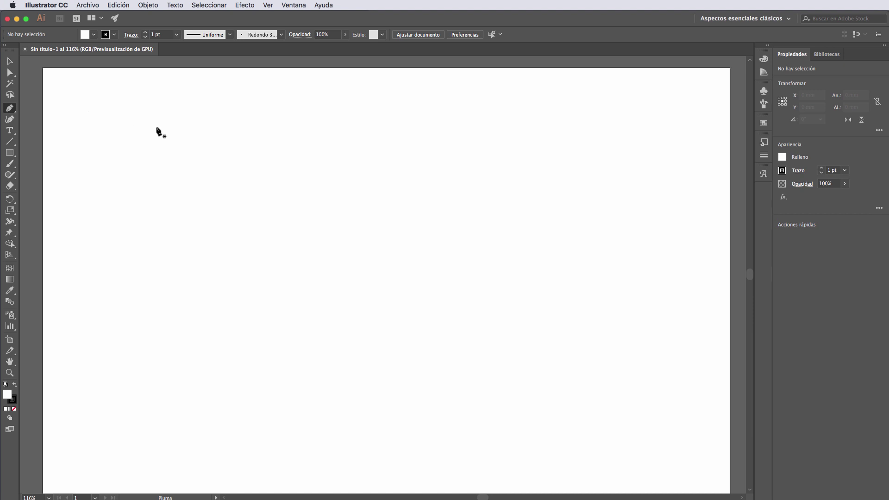
click(9, 61)
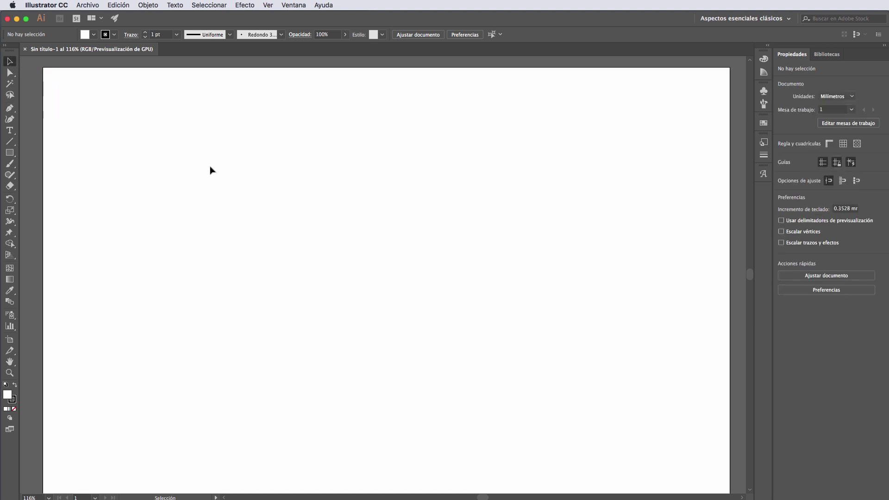
click(268, 4)
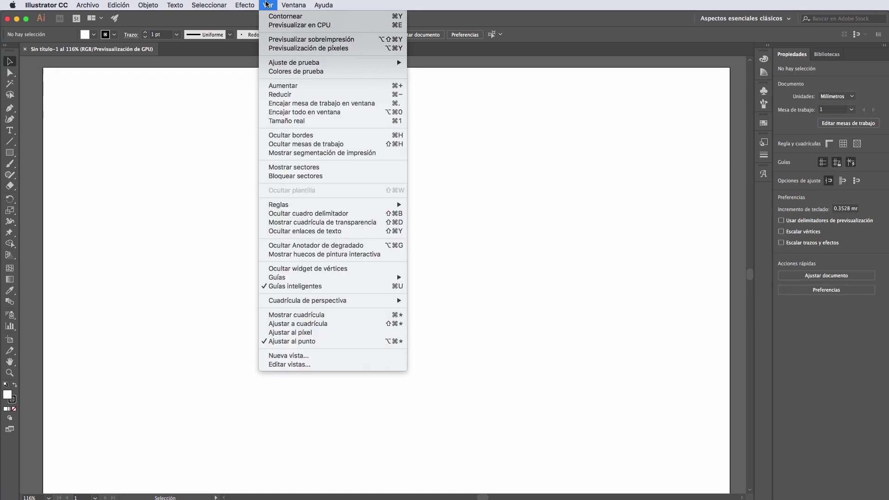
click(369, 314)
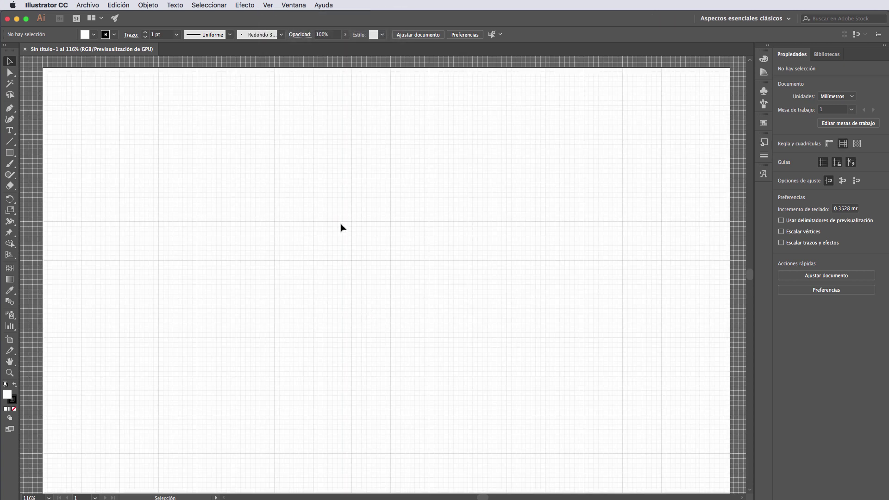
Show rulers along the canvas edges and set their units to centimetres.
click(268, 5)
mouse_move(279, 205)
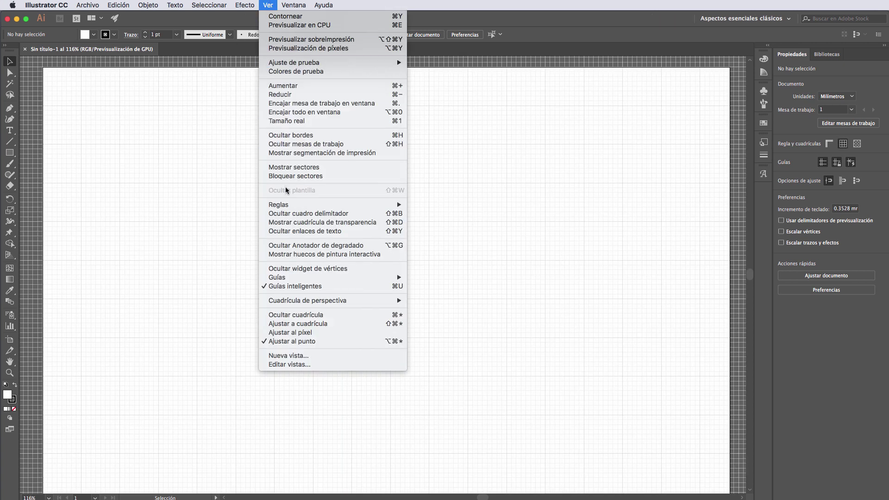
click(450, 204)
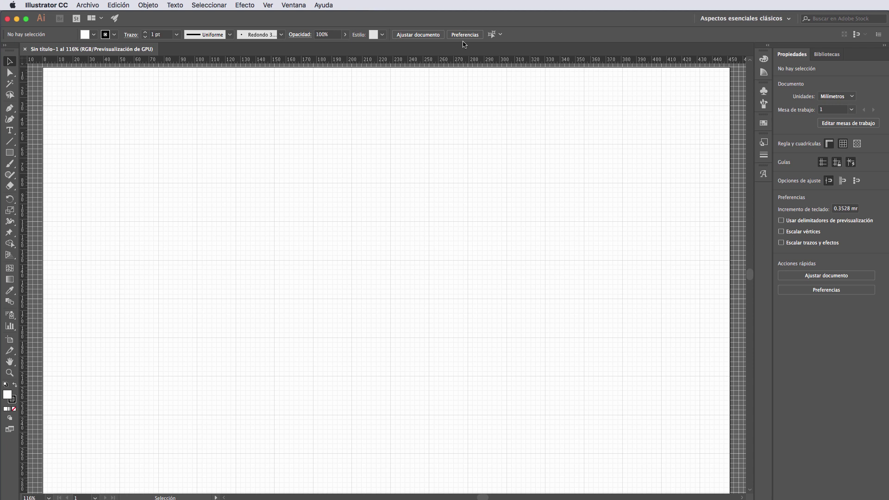
right_click(420, 61)
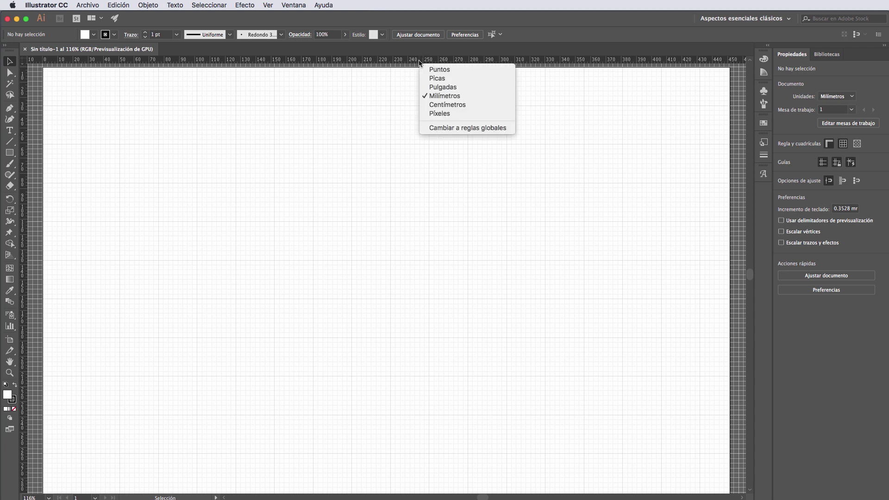
click(433, 105)
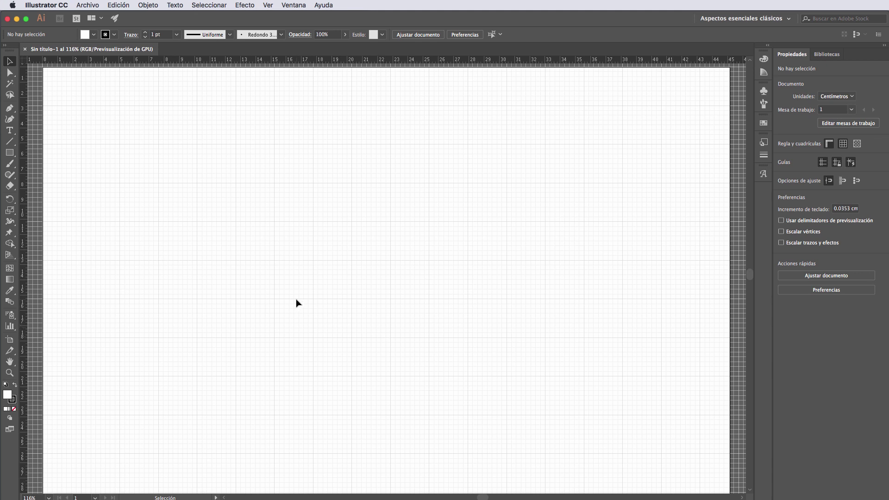
Zoom in on the gridded artboard, pan the view right, and switch to the Pen tool.
key(a)
key(v)
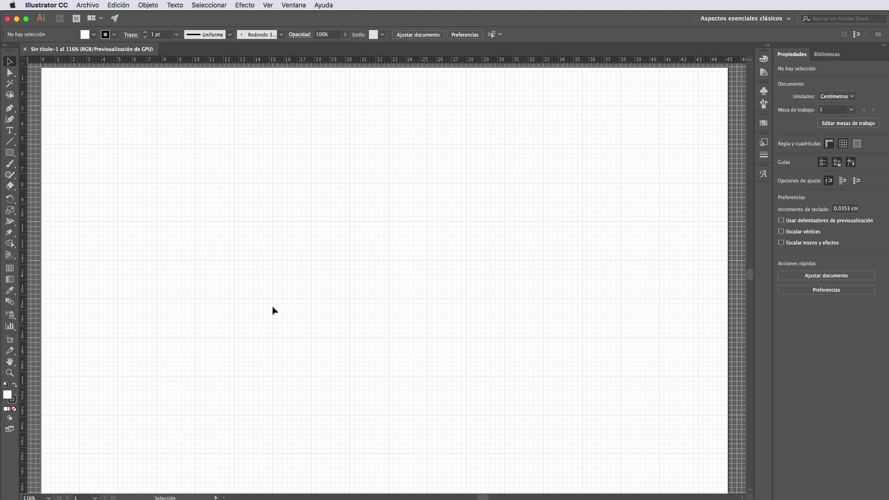
scroll(272, 310, up, 3)
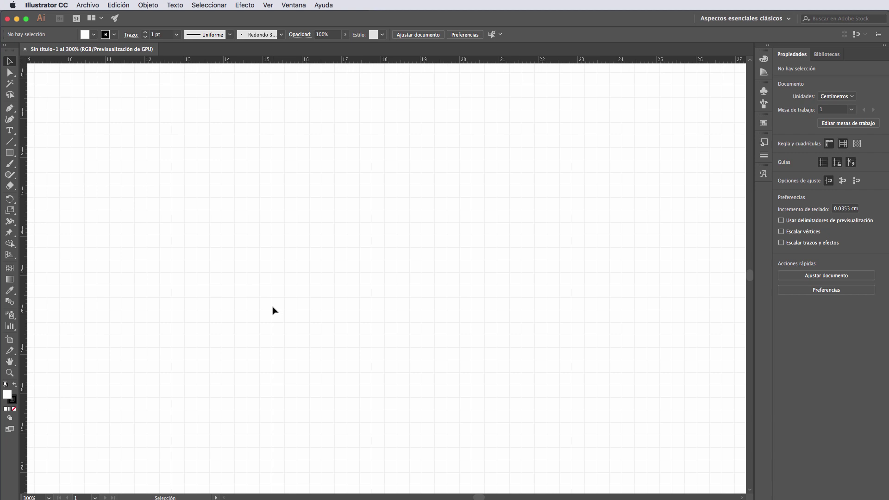
scroll(272, 310, up, 1)
scroll(272, 310, right, 1)
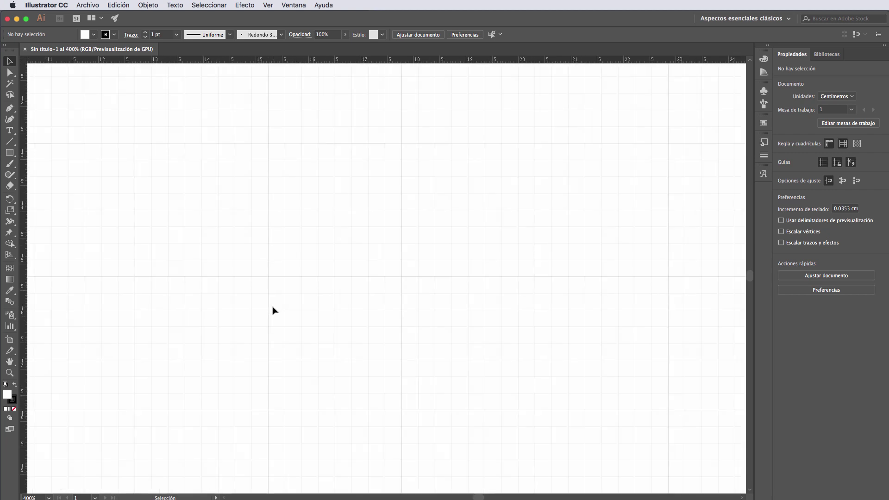
key(space)
drag(247, 262, 362, 266)
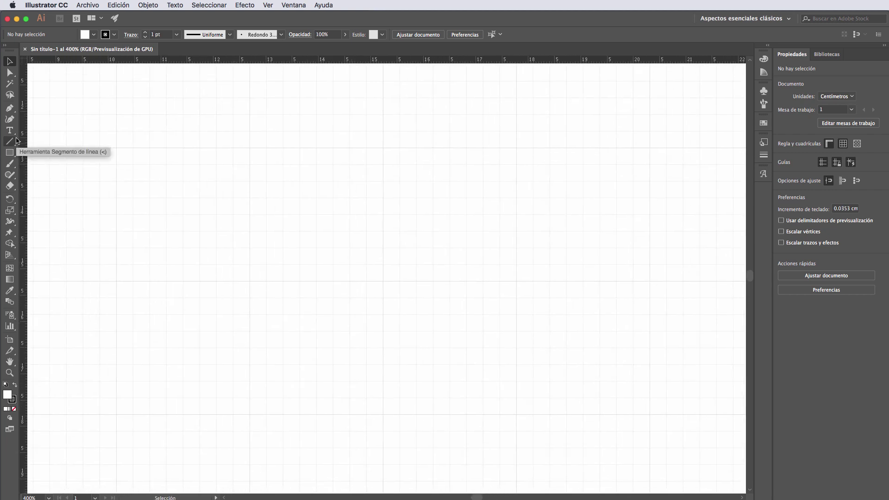
key(p)
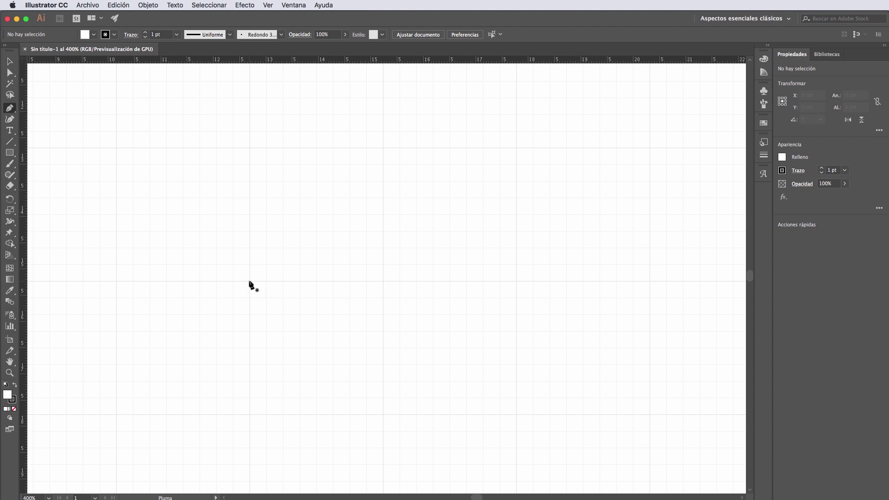
Draw a closed square about 2.5 cm per side on the grid corners.
click(249, 281)
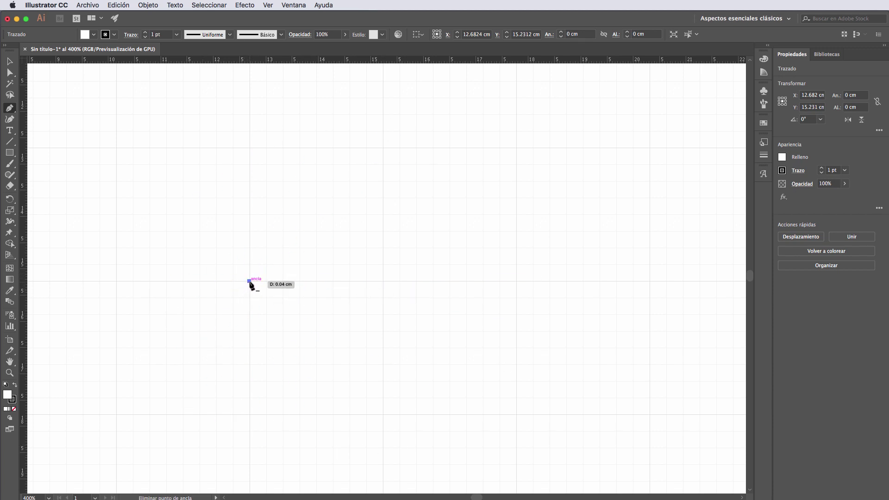
click(383, 281)
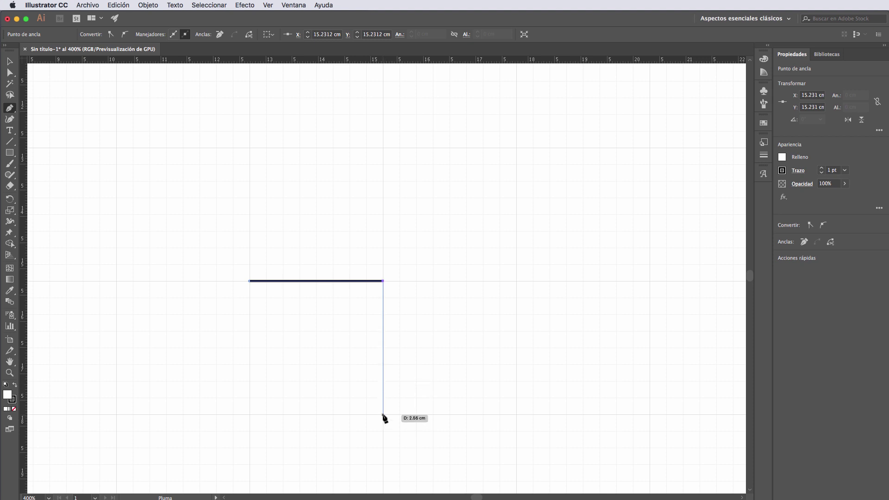
click(383, 414)
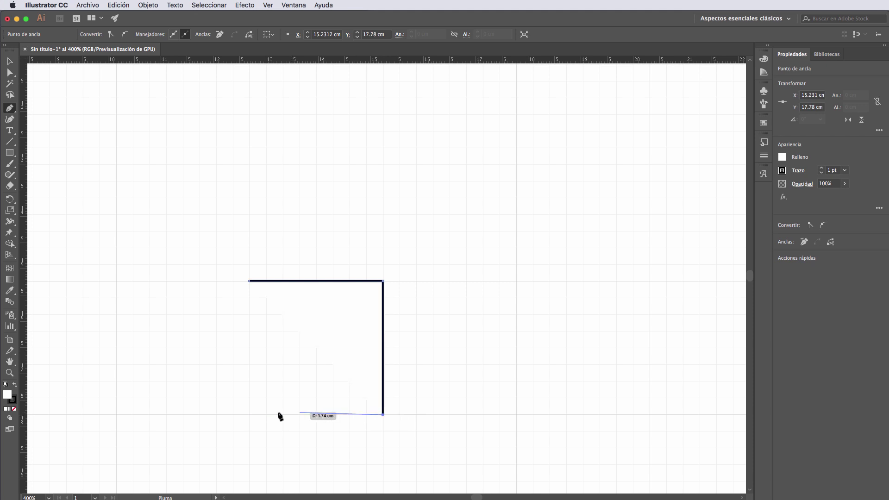
click(249, 415)
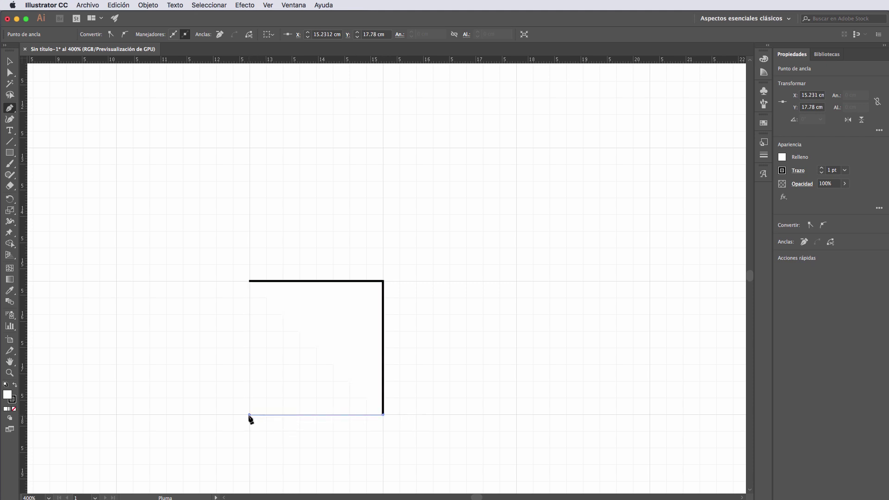
click(249, 281)
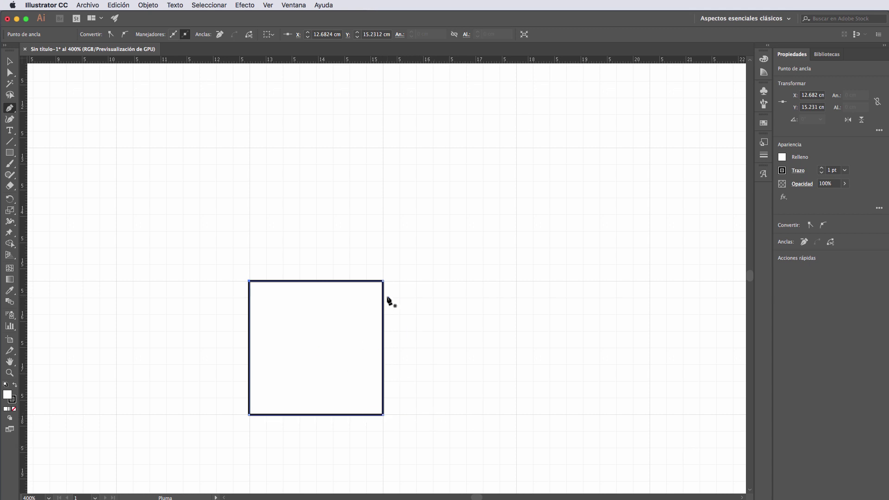
Draw a small closed square just right of the big square.
click(416, 280)
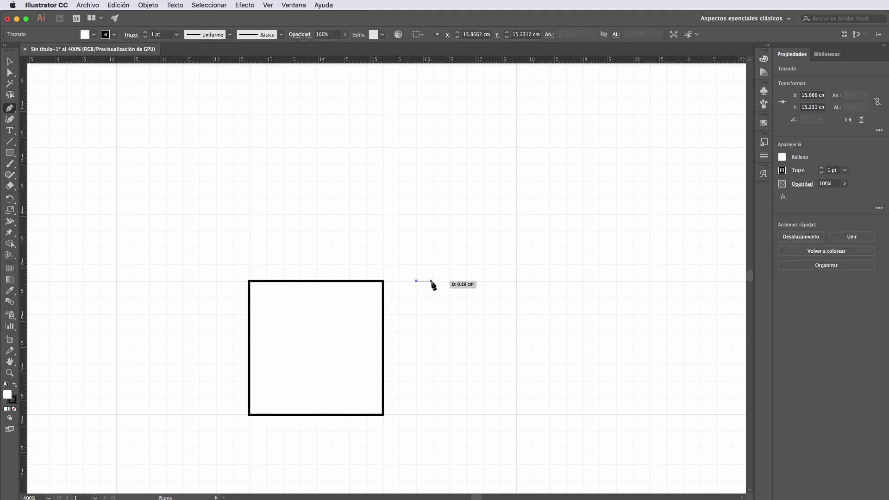
click(434, 281)
click(433, 299)
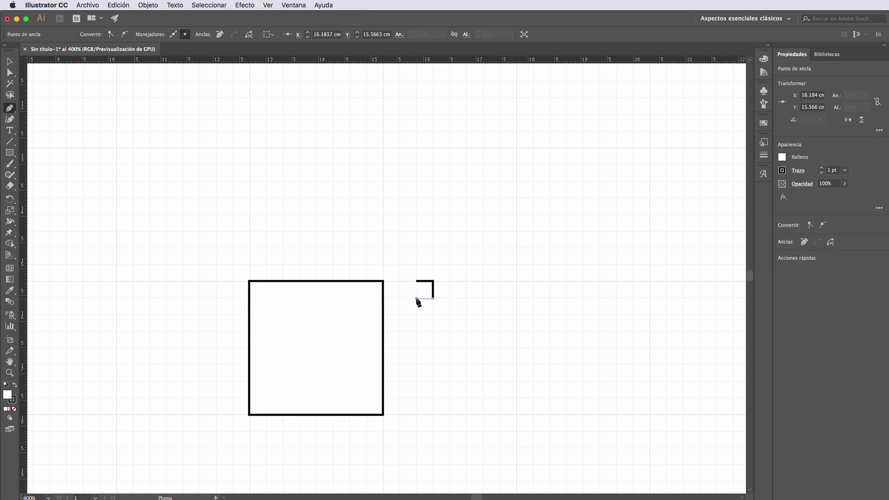
click(416, 299)
click(416, 281)
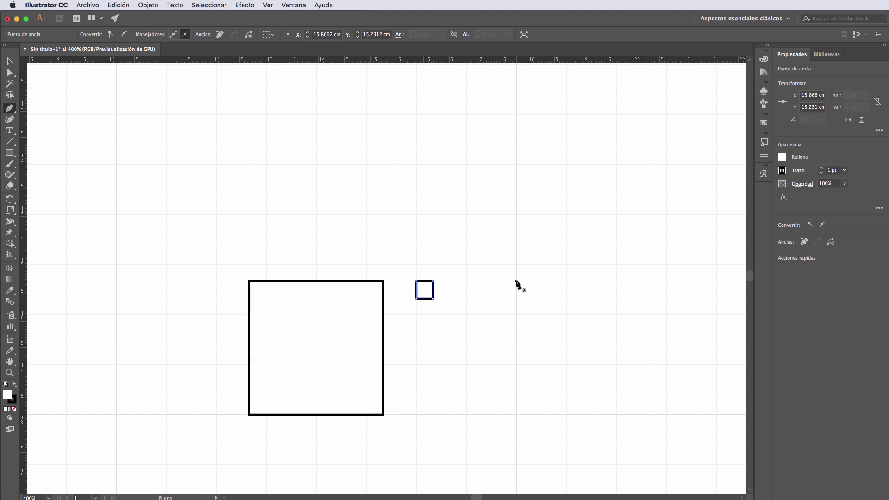
Draw an open path with only a top edge and right side, further right.
click(517, 281)
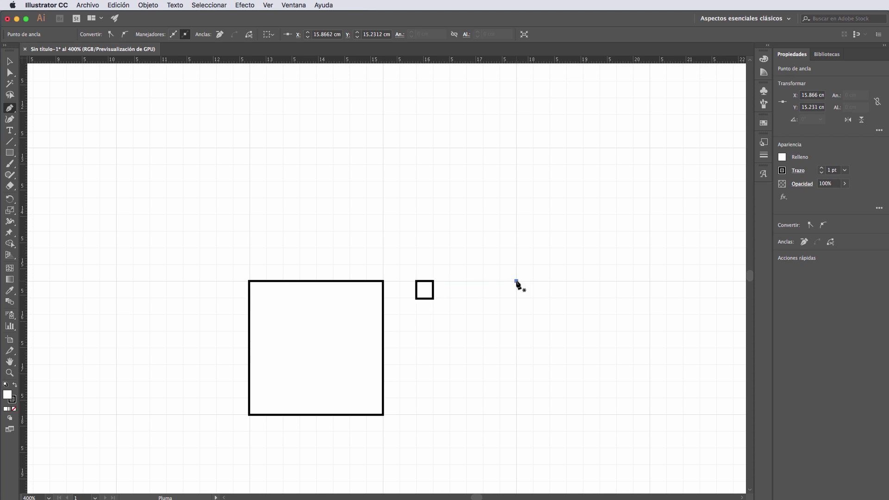
click(650, 281)
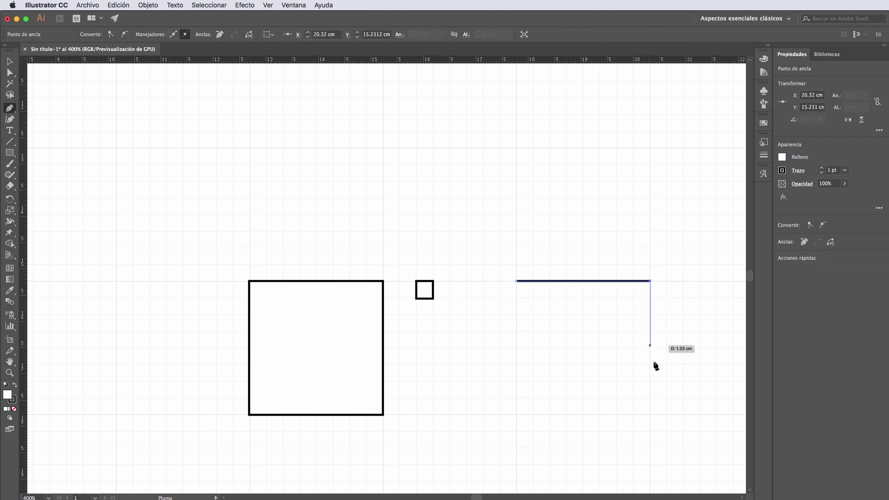
click(650, 415)
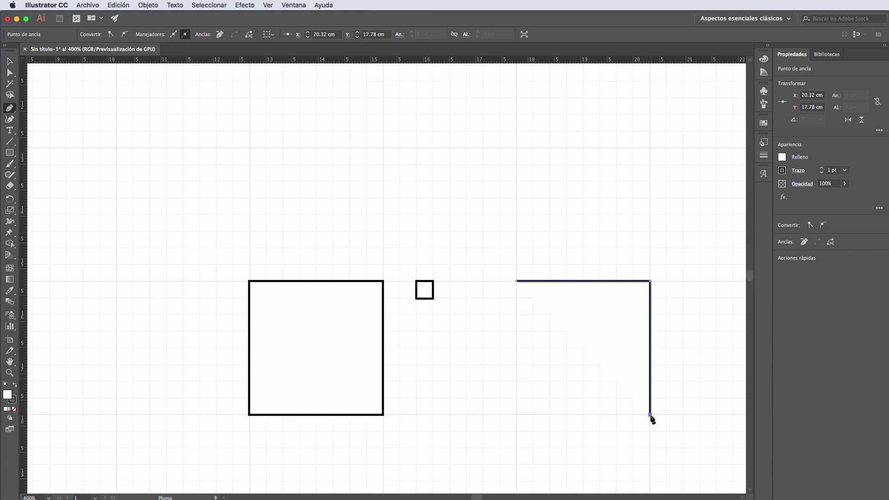
key(Escape)
Draw a closed right triangle above the squares, and close the open right path into a square.
click(382, 147)
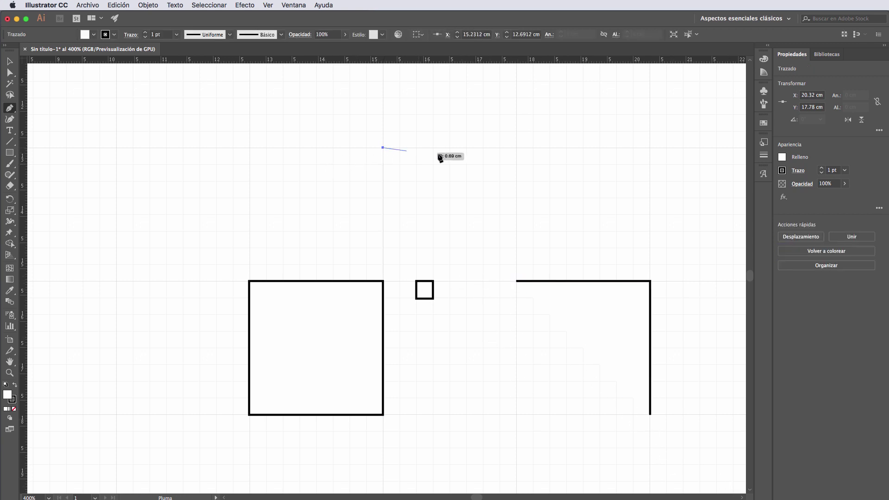
click(517, 148)
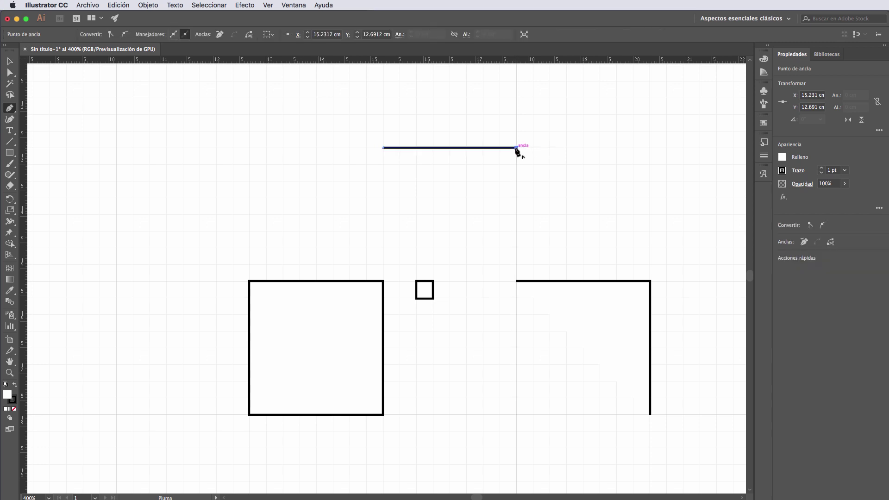
click(383, 200)
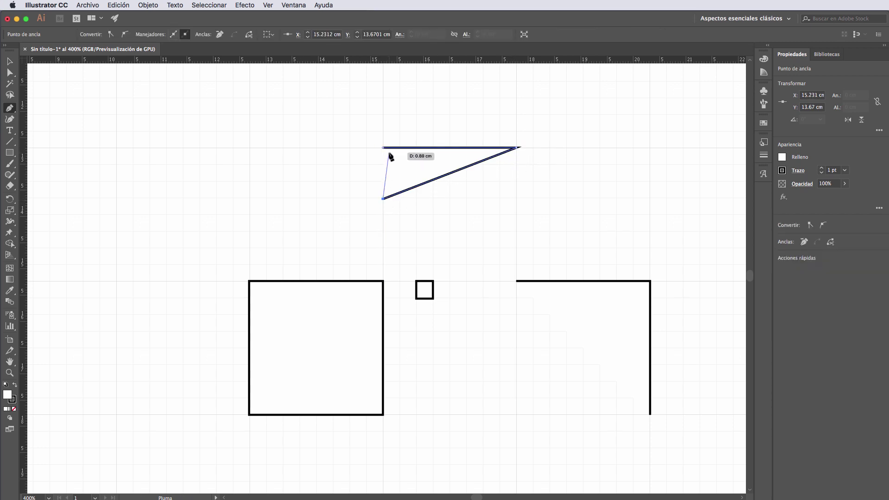
click(382, 148)
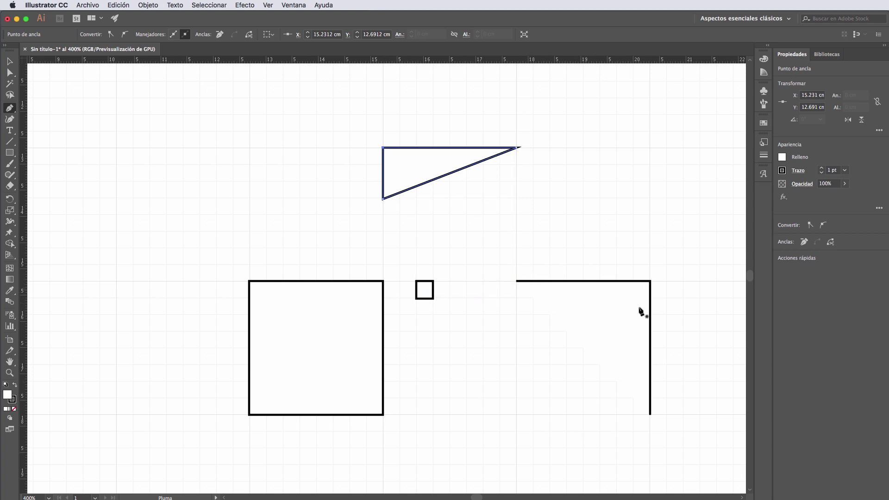
click(650, 415)
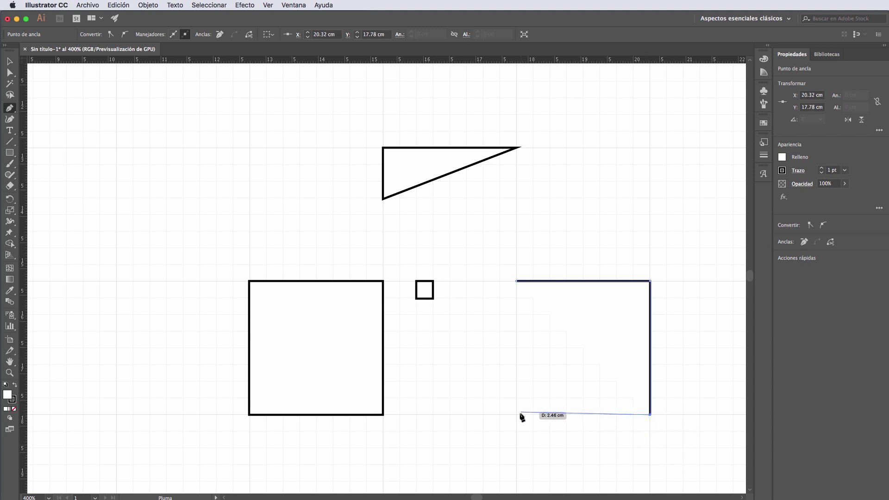
click(517, 282)
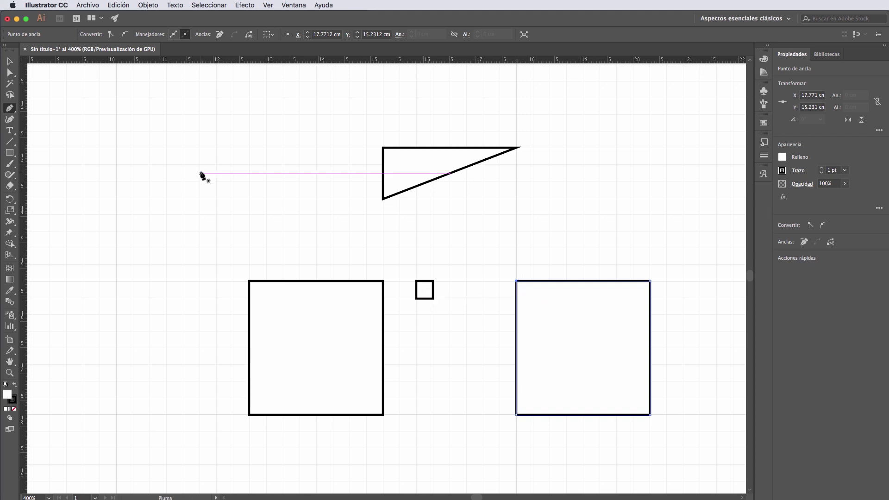
Draw an L-shaped open path in the empty upper left.
click(115, 148)
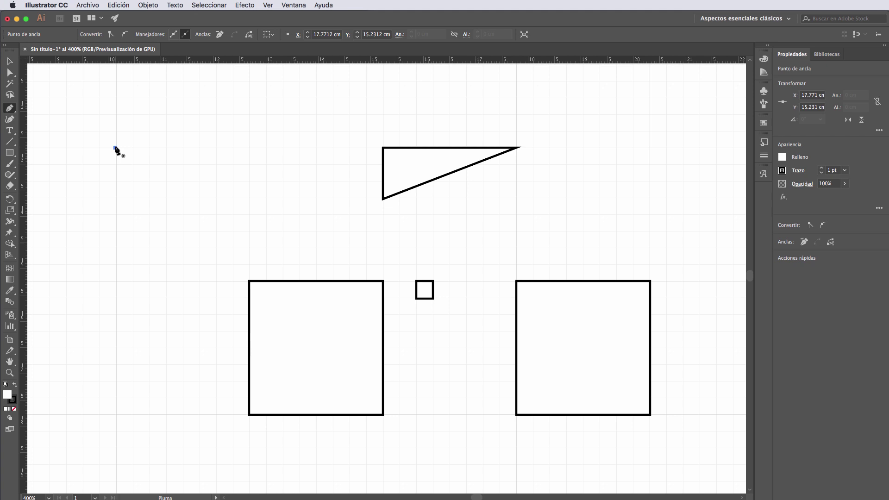
click(115, 214)
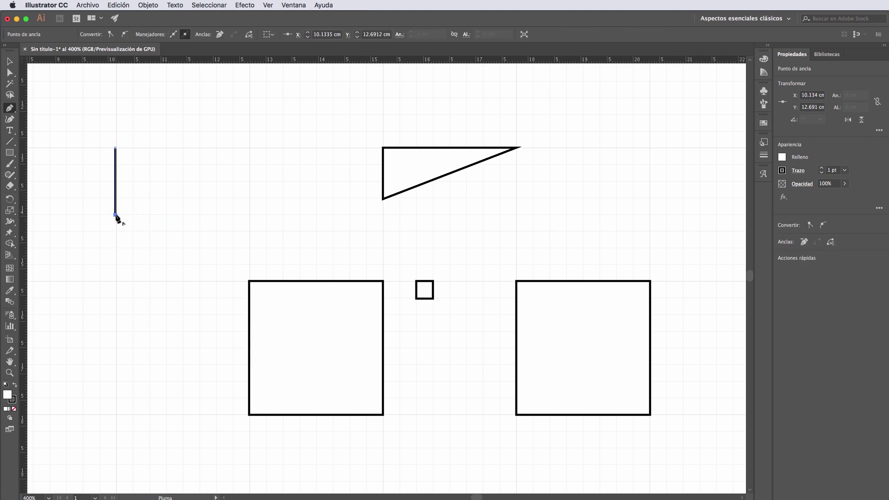
click(182, 214)
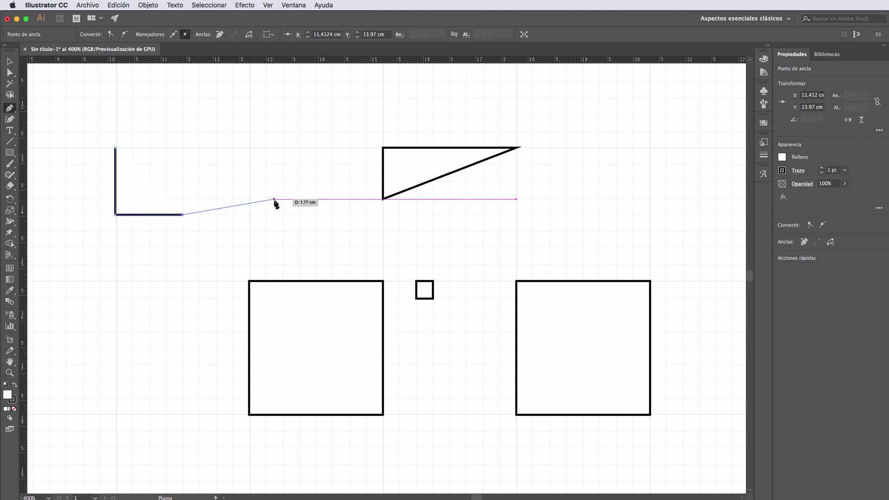
key(Escape)
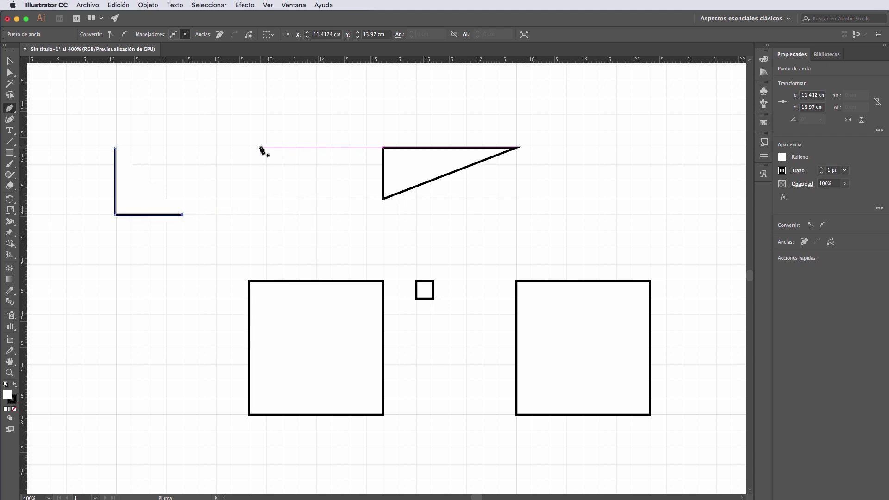
Draw a second path above that joins the L and closes into two corner-touching squares.
click(250, 147)
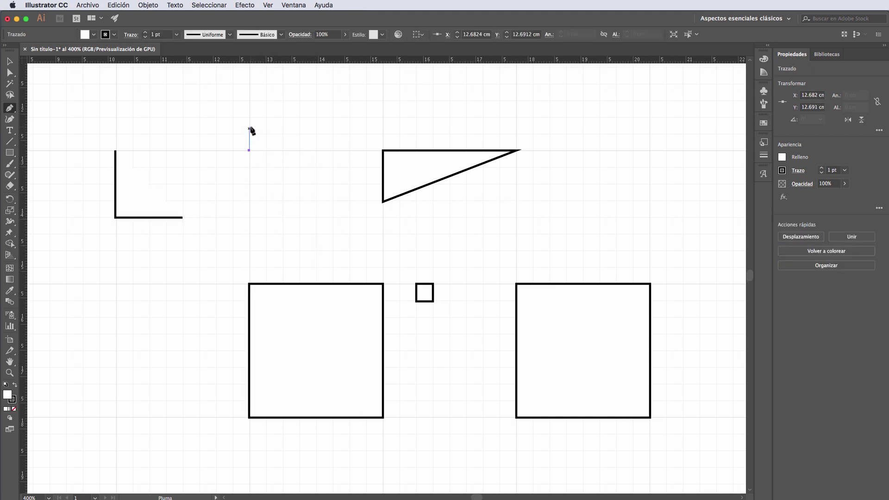
scroll(250, 129, up, 2)
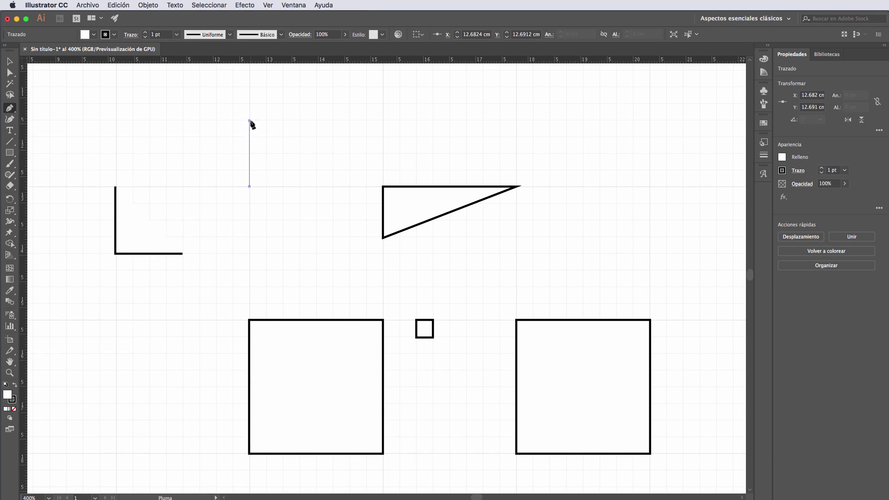
click(249, 122)
click(182, 121)
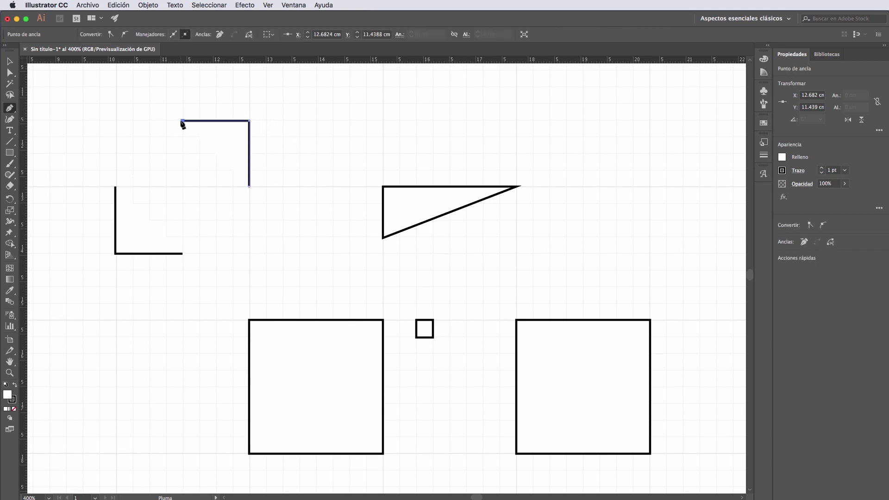
click(182, 254)
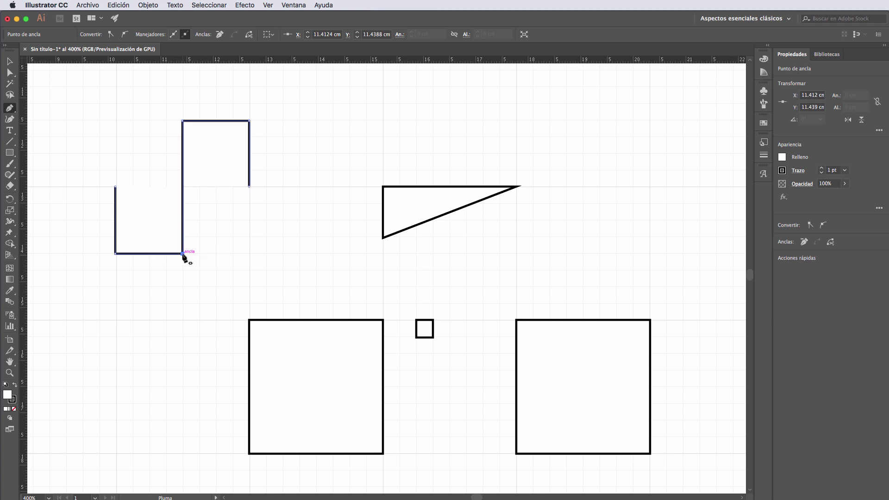
click(115, 187)
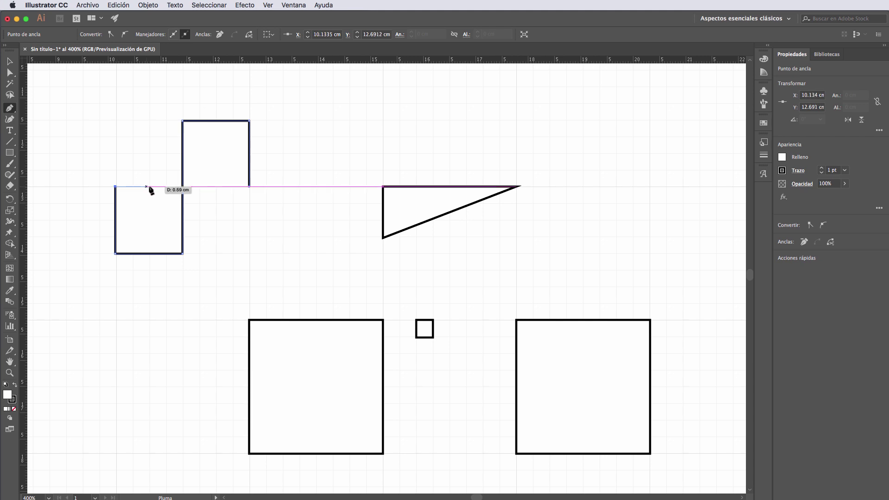
click(249, 187)
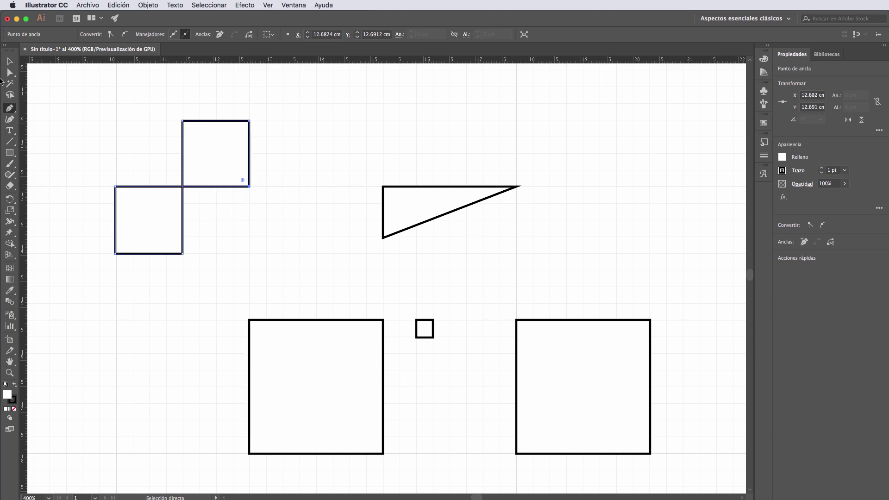
Drag the shared corner anchor down and back, then marquee-select every shape.
key(v)
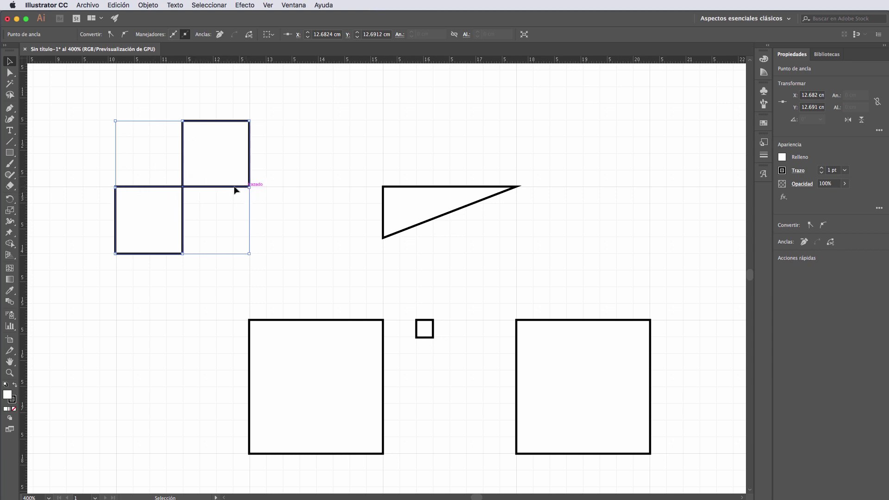
key(a)
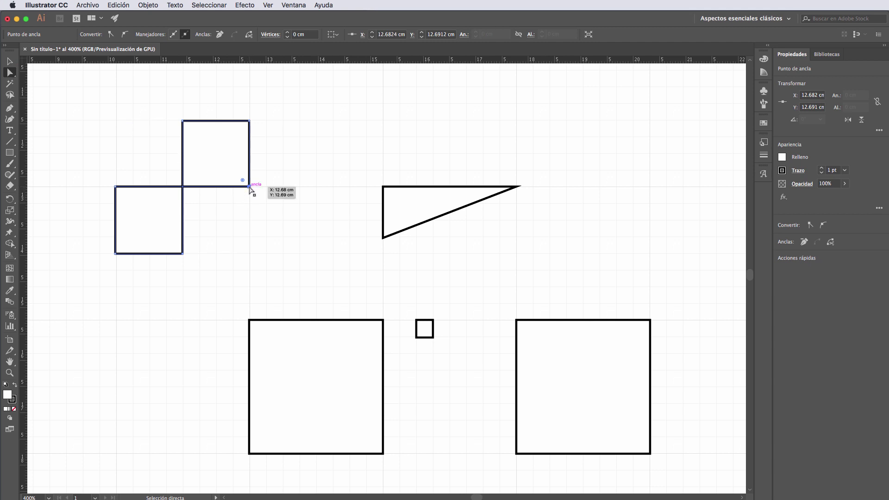
drag(249, 188, 252, 238)
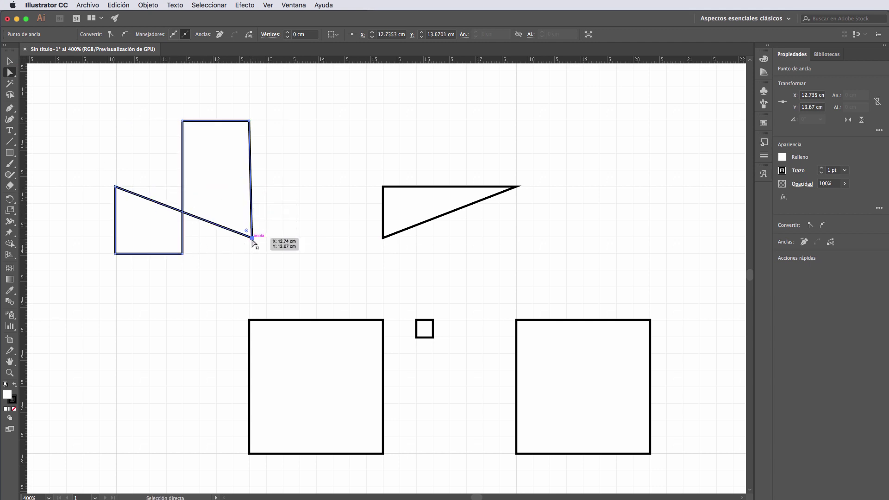
drag(252, 238, 250, 187)
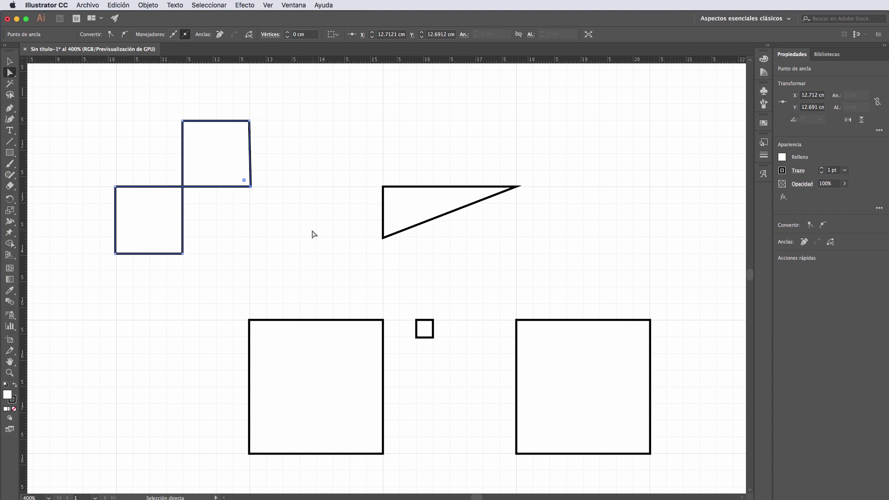
click(9, 64)
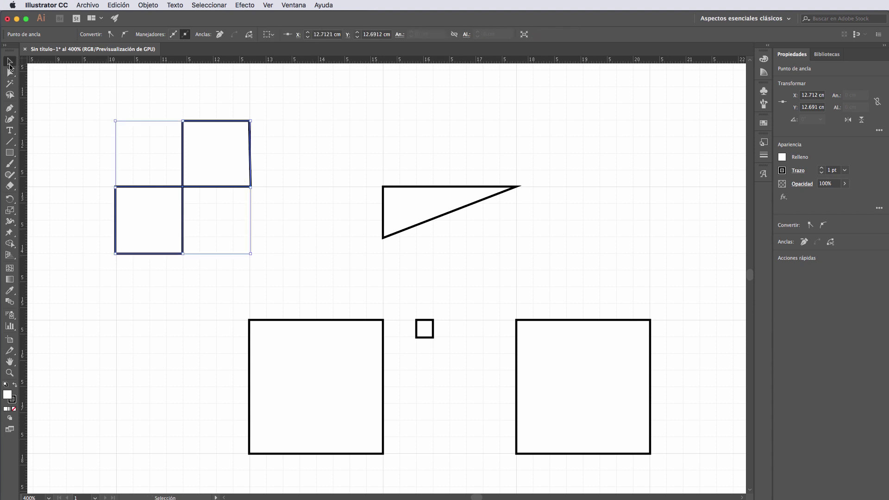
drag(74, 93, 708, 478)
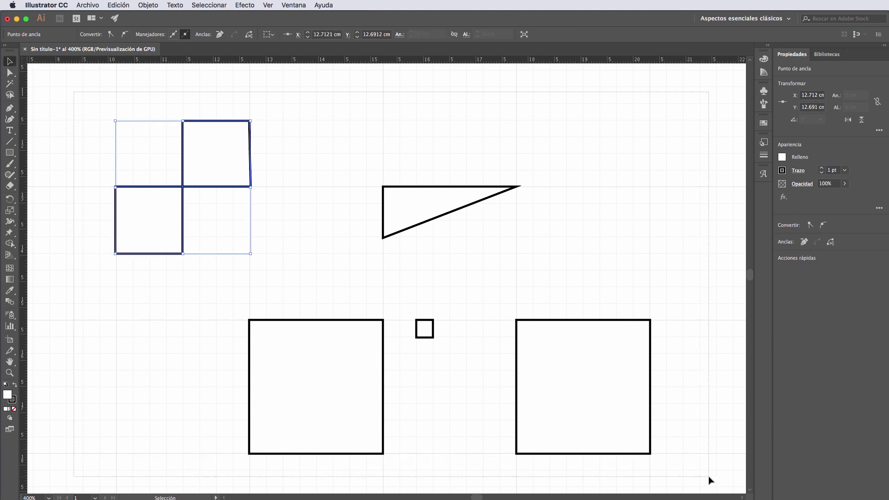
Delete all the shapes and draw a 2.54 cm horizontal line on the left.
key(Delete)
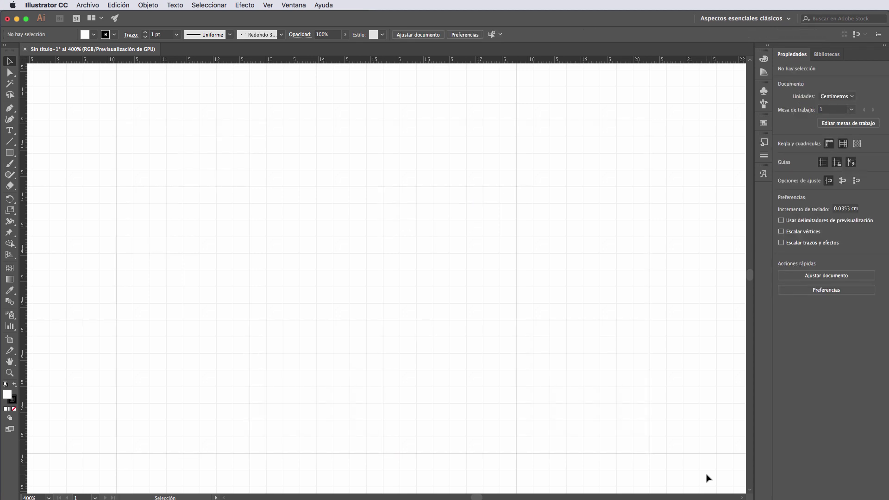
click(12, 112)
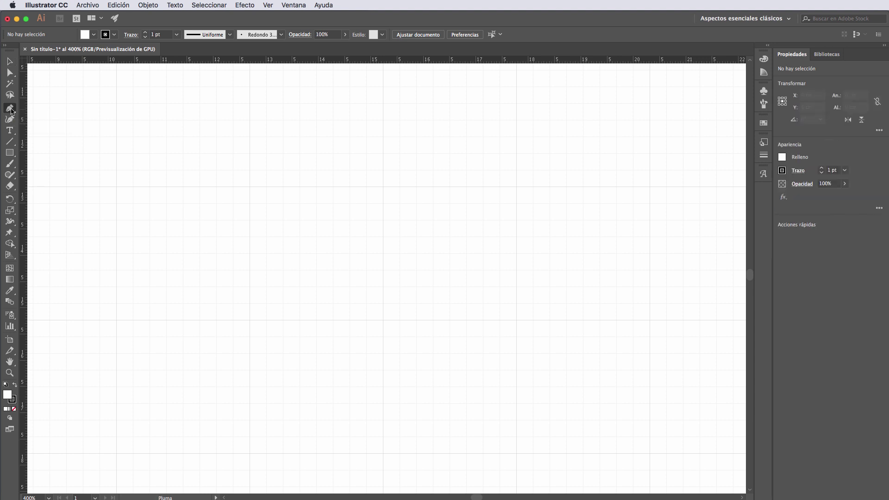
click(116, 319)
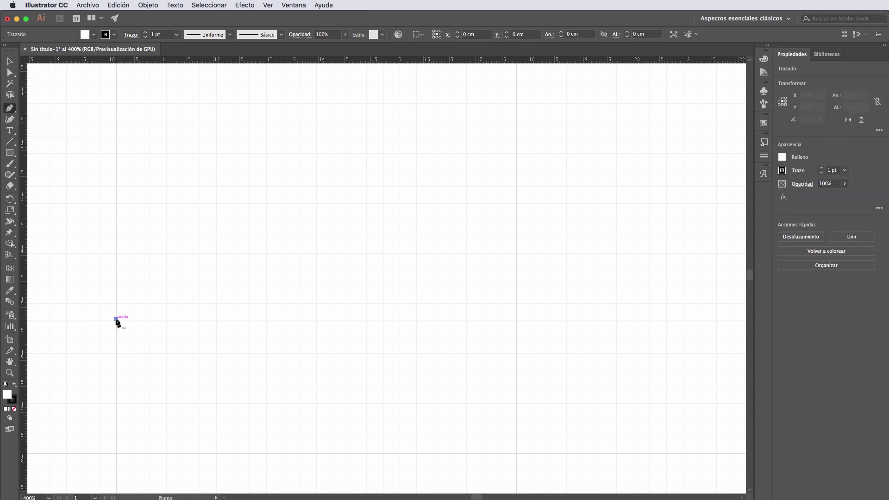
click(250, 319)
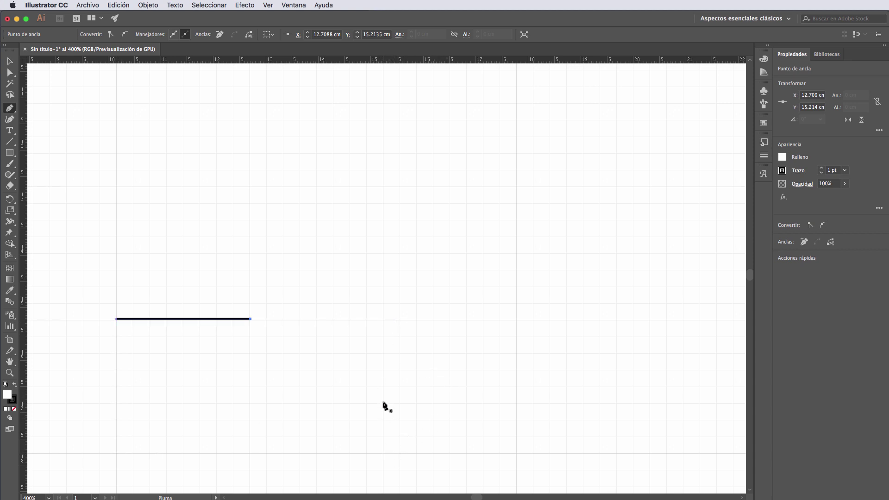
Draw a closed egg-shaped oval from smooth anchors right of the straight line.
mouse_move(383, 402)
mouse_down()
mouse_move(462, 360)
mouse_move(409, 436)
mouse_up()
mouse_move(409, 437)
mouse_down()
mouse_move(436, 437)
mouse_move(383, 454)
mouse_up()
drag(383, 455, 383, 455)
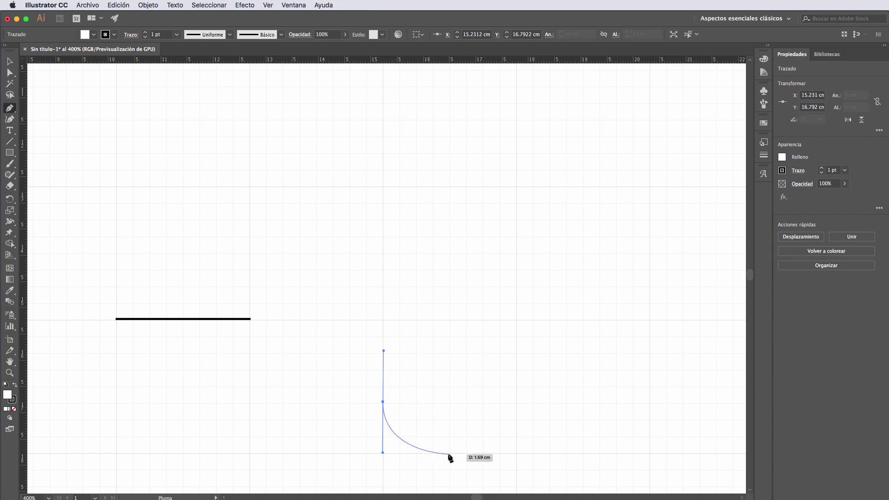
click(449, 454)
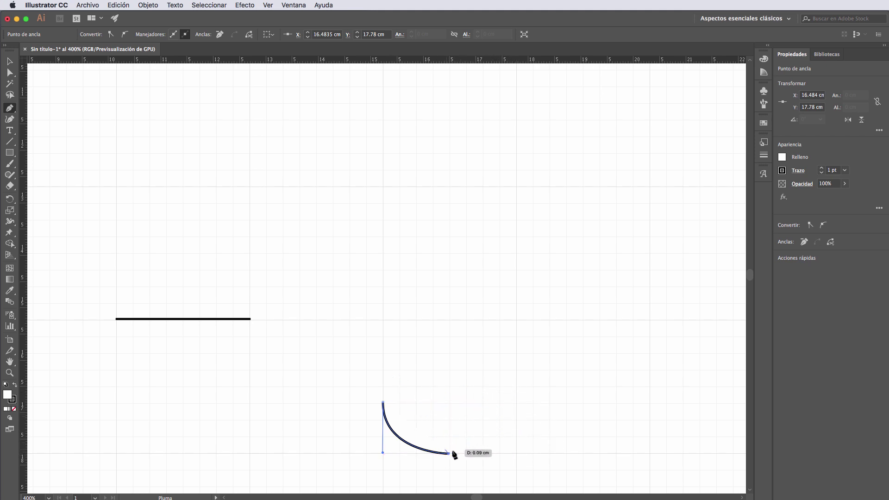
mouse_move(515, 461)
mouse_down()
mouse_move(495, 433)
mouse_move(519, 407)
mouse_up()
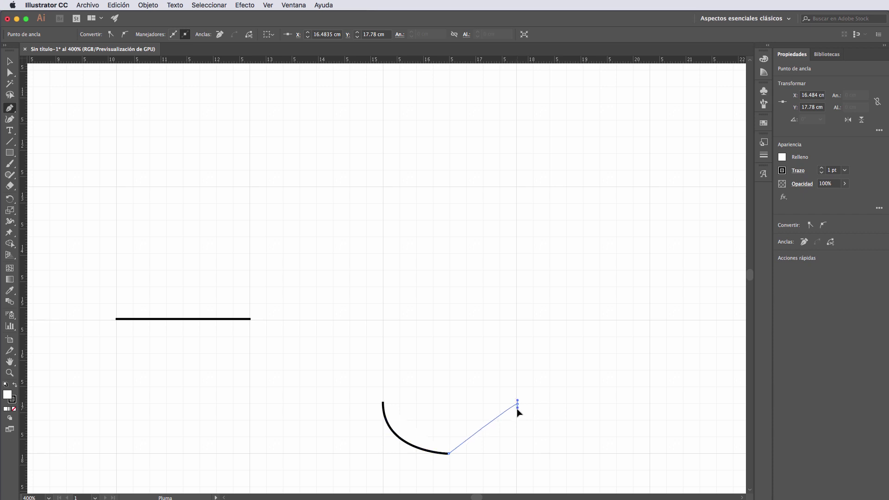
mouse_move(518, 404)
mouse_down()
mouse_move(532, 423)
mouse_move(517, 356)
mouse_up()
drag(518, 355, 517, 355)
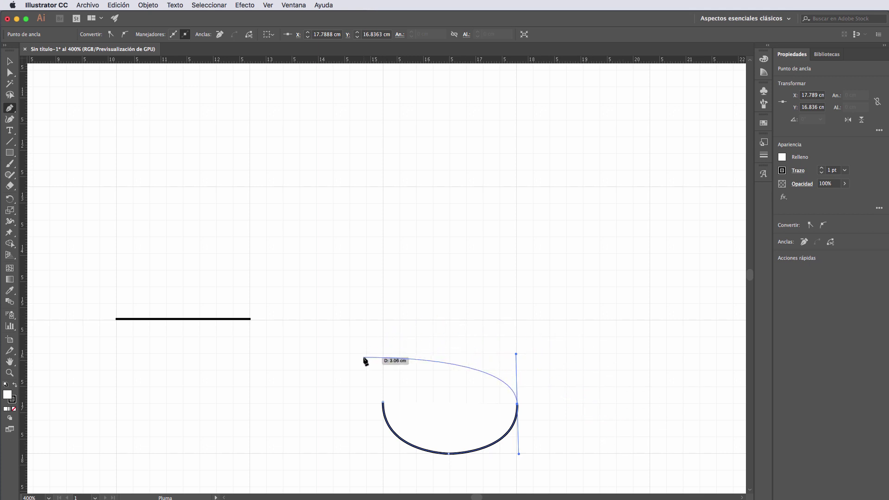
mouse_move(383, 402)
mouse_down()
mouse_move(366, 459)
mouse_move(381, 490)
mouse_up()
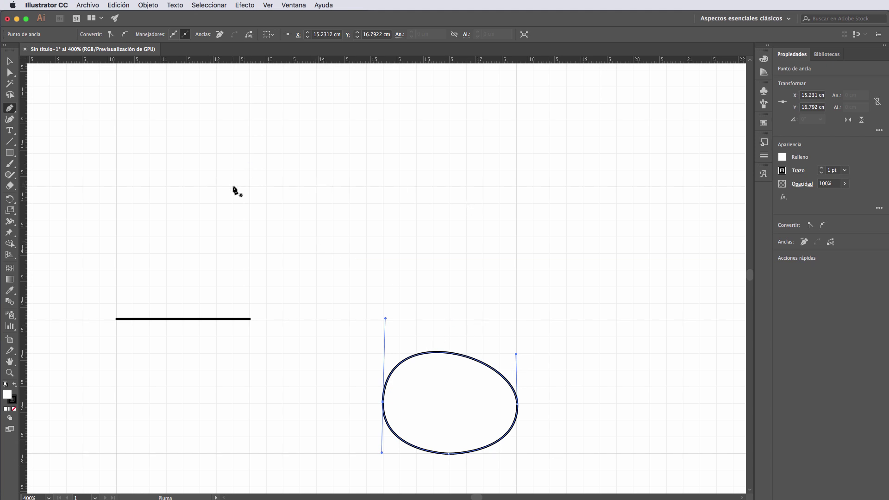
Draw a three-anchor arch whose left foot sits above the line's right end.
scroll(311, 255, up, 1)
scroll(312, 255, up, 2)
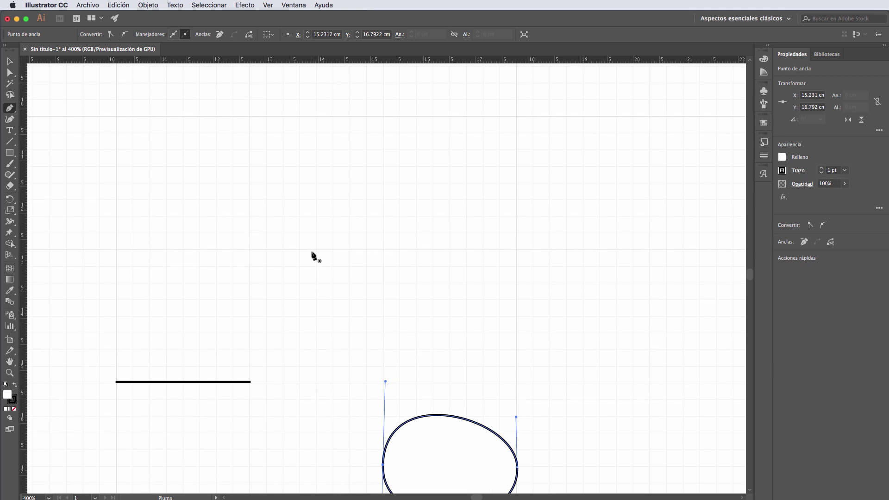
scroll(236, 245, up, 2)
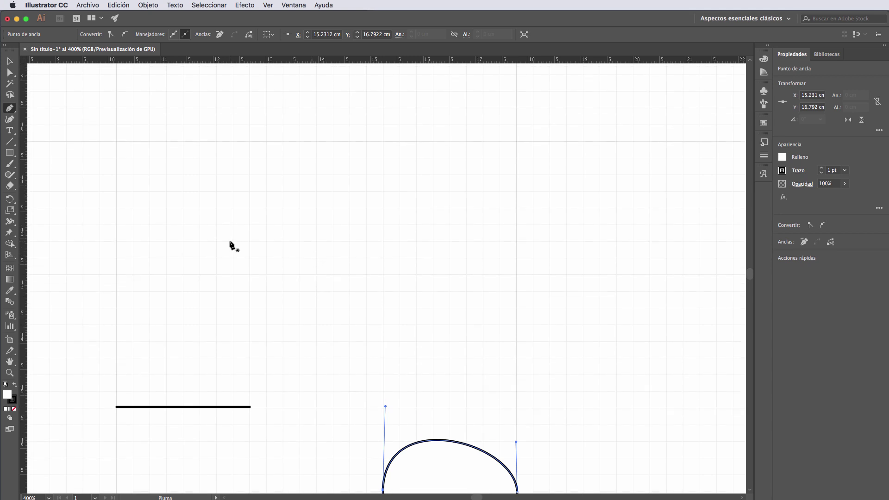
click(250, 274)
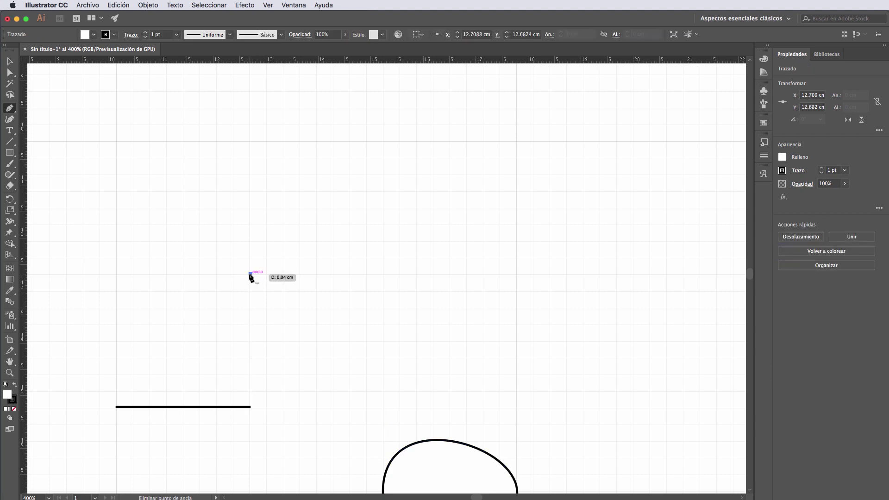
click(251, 274)
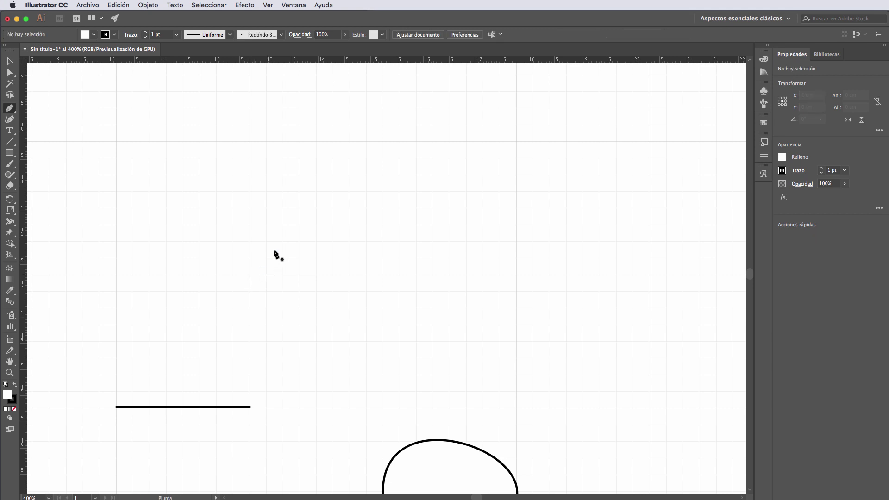
click(250, 274)
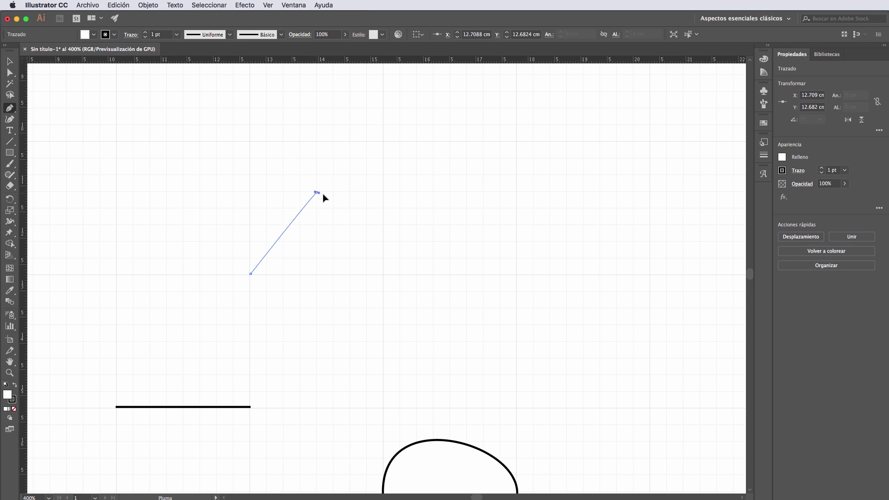
mouse_move(316, 192)
mouse_down()
mouse_move(368, 217)
mouse_move(397, 213)
mouse_move(401, 203)
mouse_move(390, 192)
mouse_move(397, 195)
mouse_up()
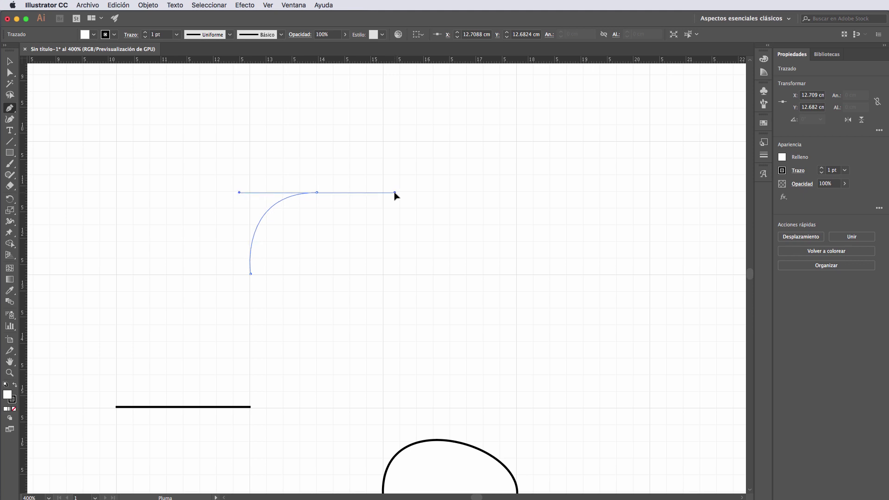
drag(397, 195, 395, 193)
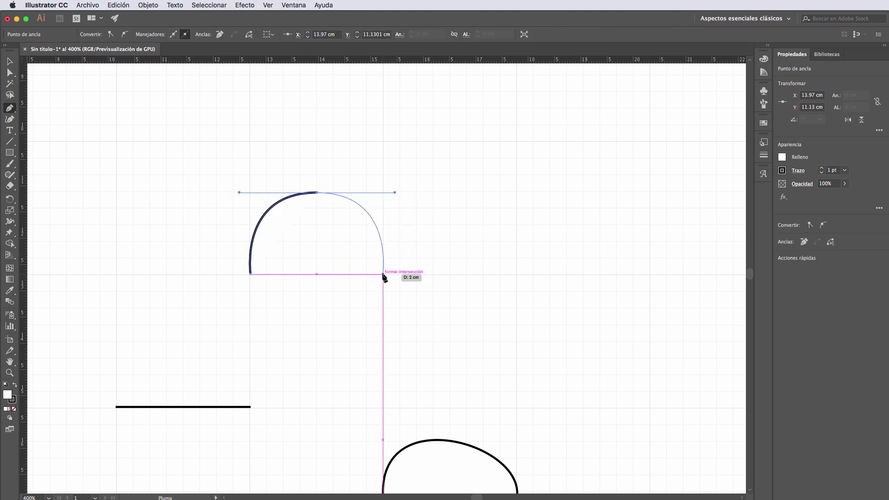
mouse_move(383, 274)
mouse_down()
mouse_move(417, 302)
mouse_move(459, 271)
mouse_up()
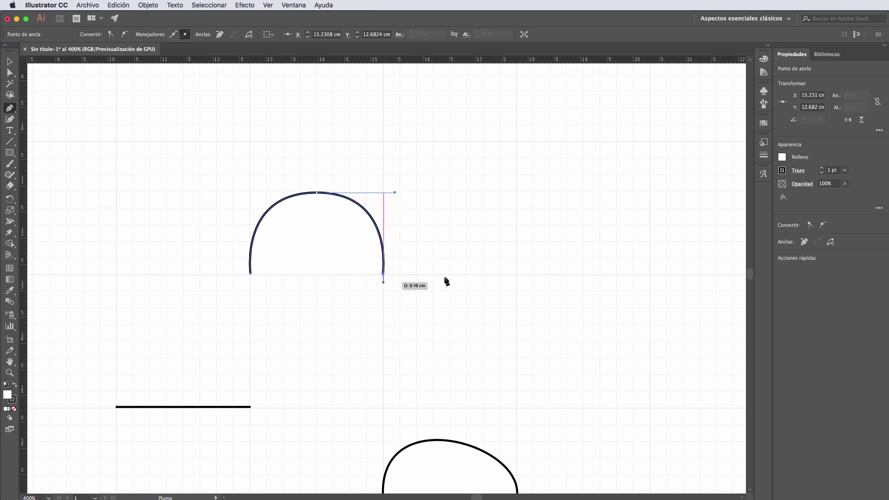
mouse_move(460, 271)
mouse_down()
mouse_move(461, 314)
mouse_move(429, 294)
mouse_move(415, 301)
mouse_move(482, 276)
mouse_move(344, 335)
mouse_up()
Place four smooth Curvature points right of the arch, close them into a round path, and deselect.
scroll(475, 192, right, 5)
scroll(475, 192, up, 2)
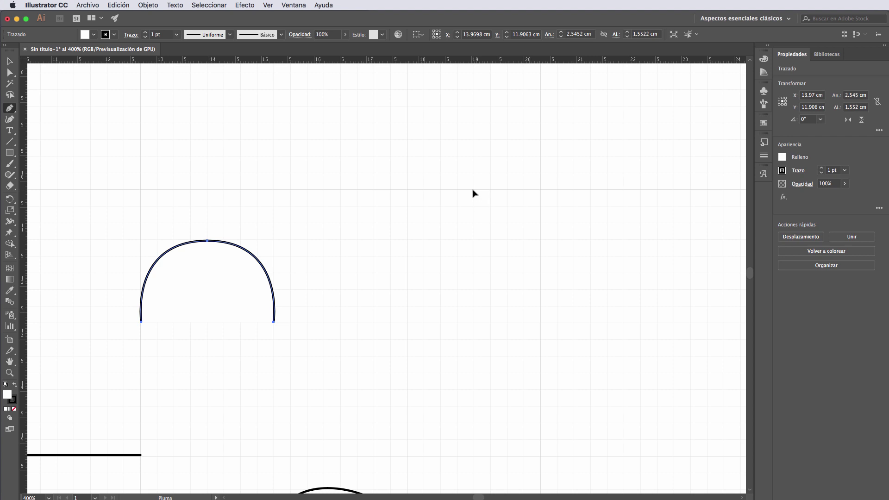
click(472, 190)
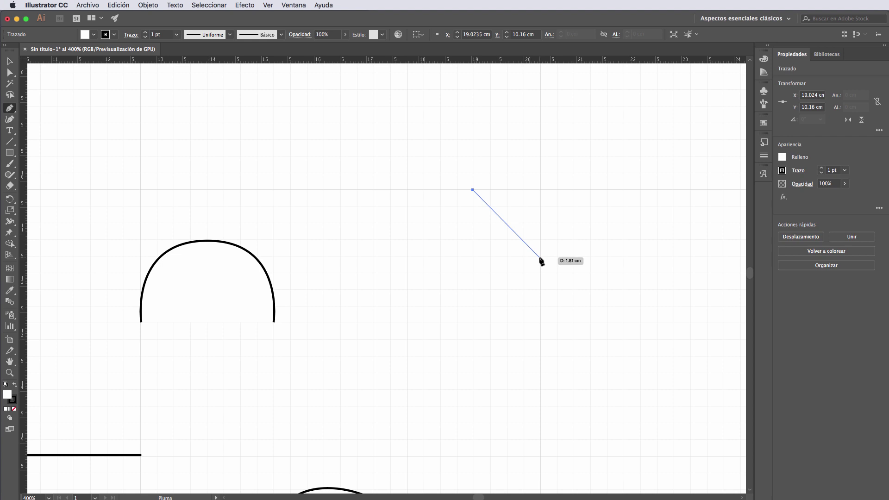
drag(540, 257, 541, 325)
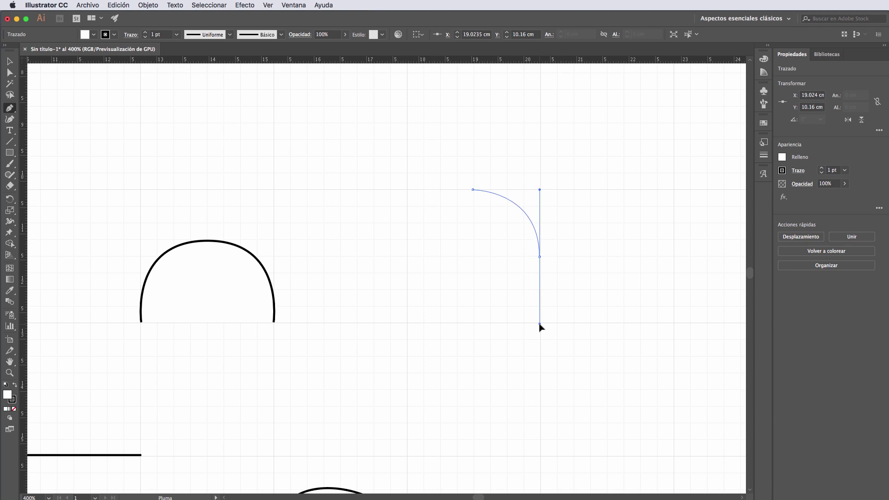
drag(540, 325, 541, 326)
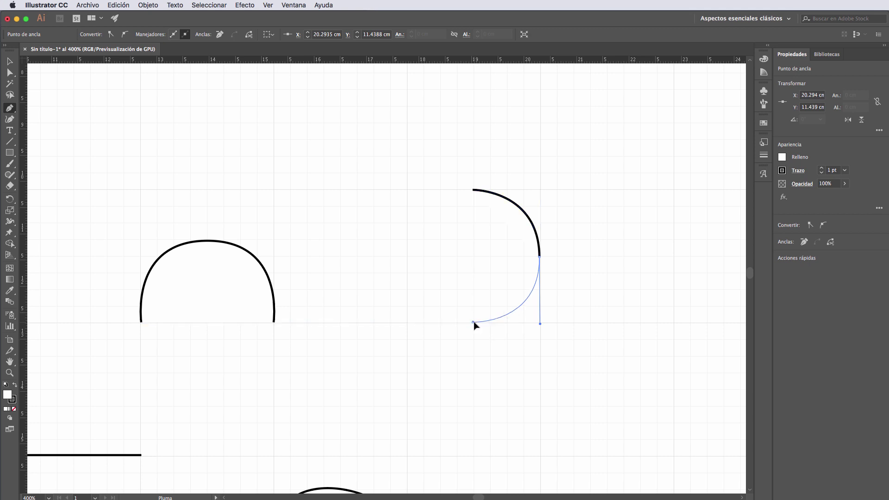
click(473, 322)
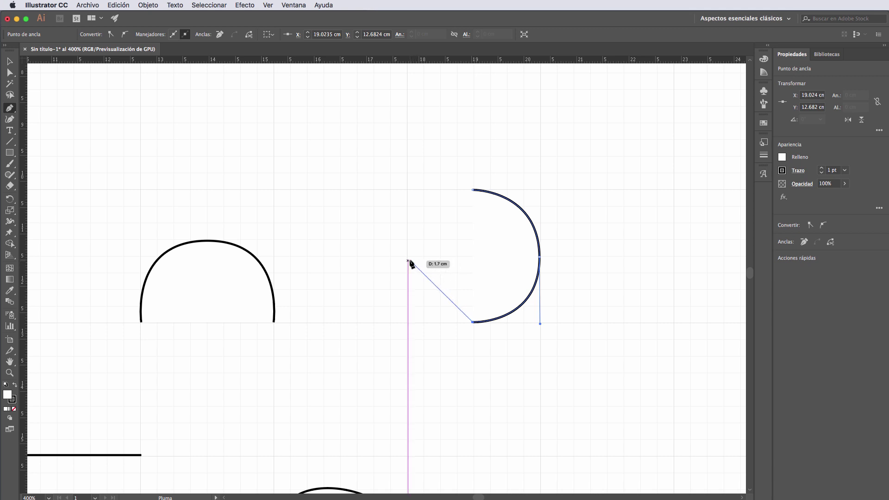
drag(408, 256, 407, 193)
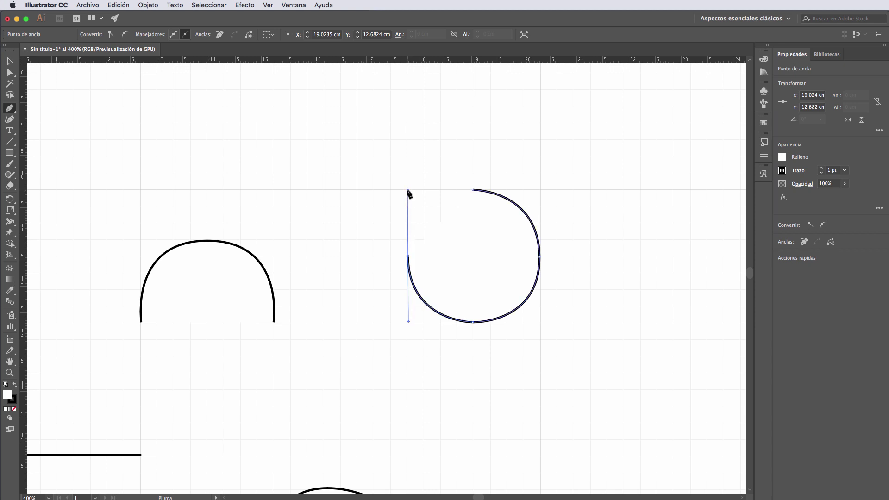
click(473, 190)
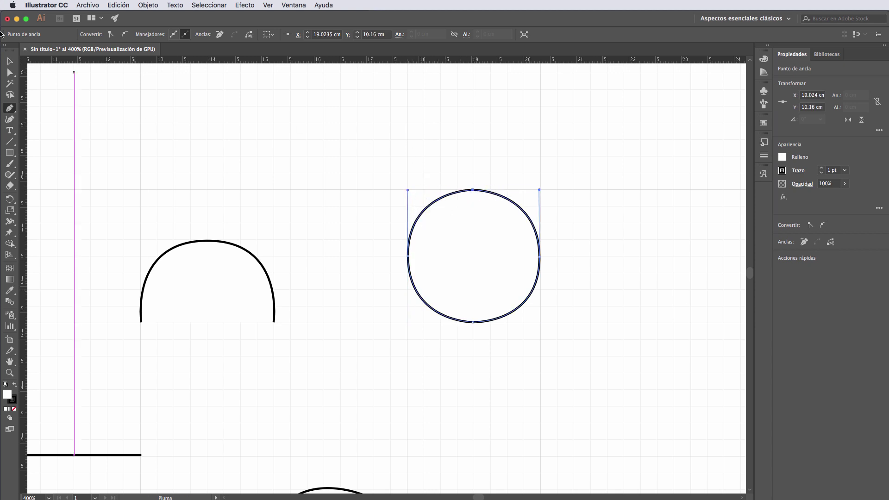
click(9, 62)
click(517, 203)
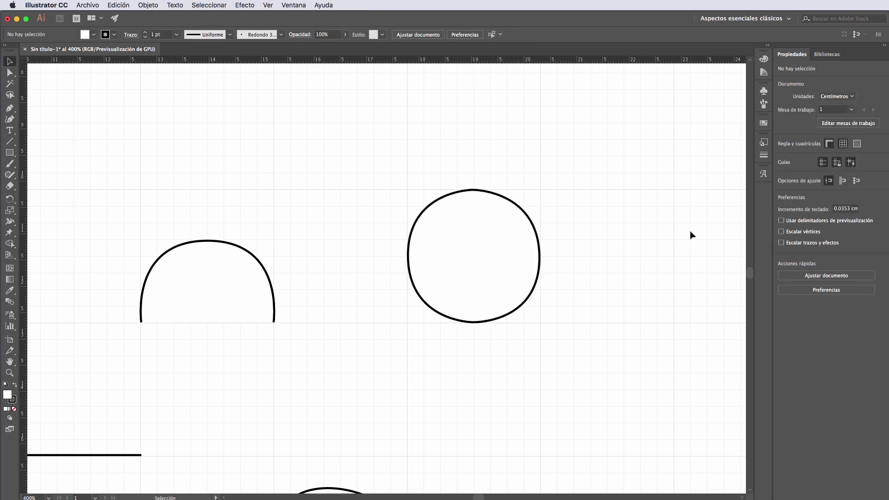
Draw a circle with the Ellipse tool touching the hand-drawn circle's right side.
click(9, 154)
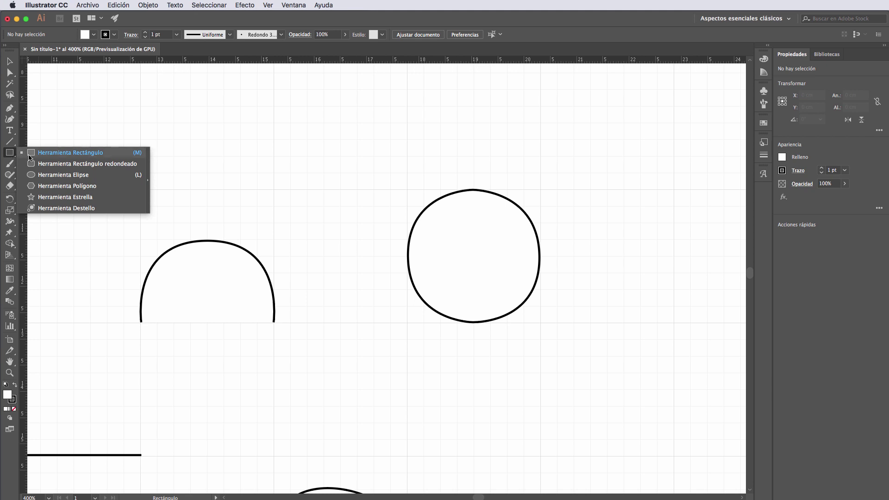
click(39, 176)
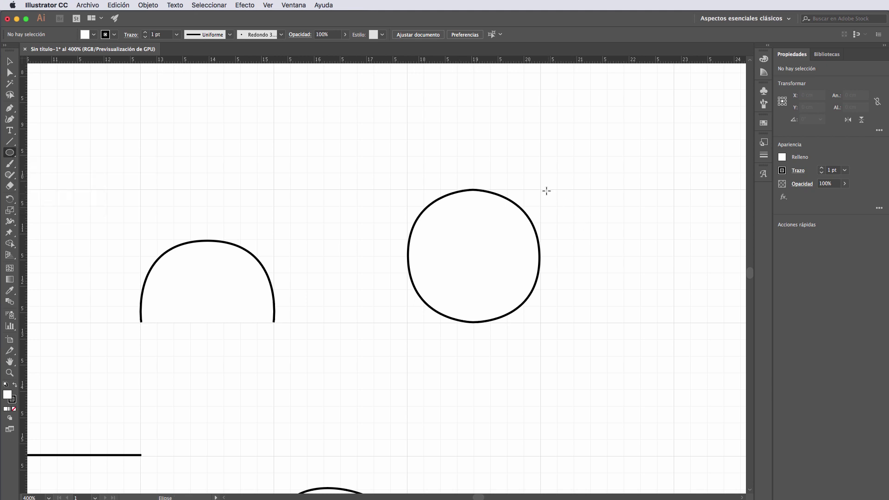
mouse_move(540, 189)
mouse_down()
mouse_move(672, 328)
mouse_move(672, 315)
mouse_up()
click(10, 62)
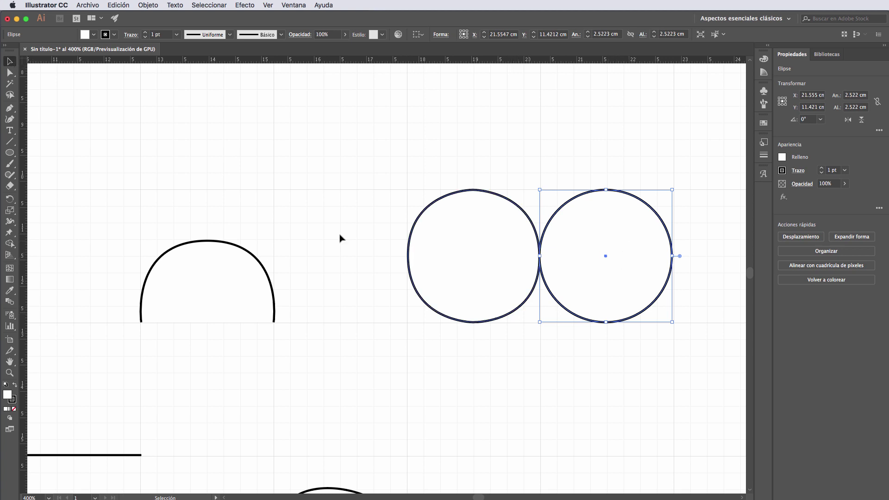
Give the new circle a blue stroke and no fill.
click(114, 35)
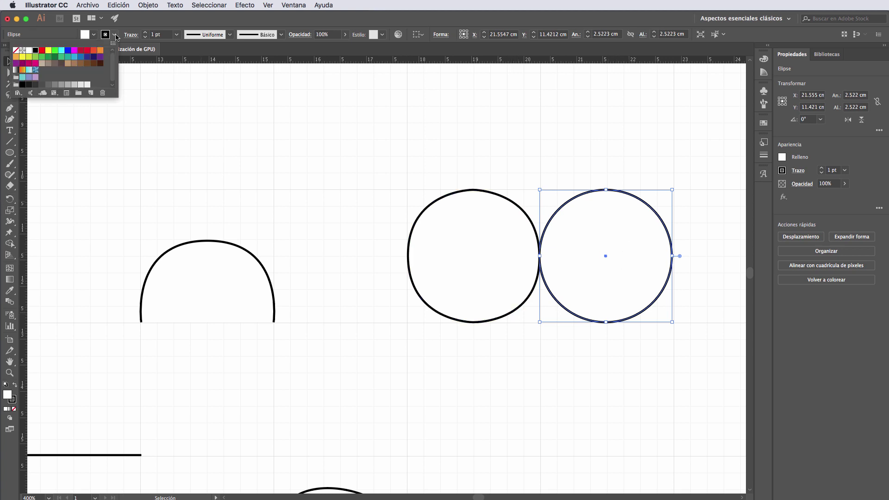
click(68, 51)
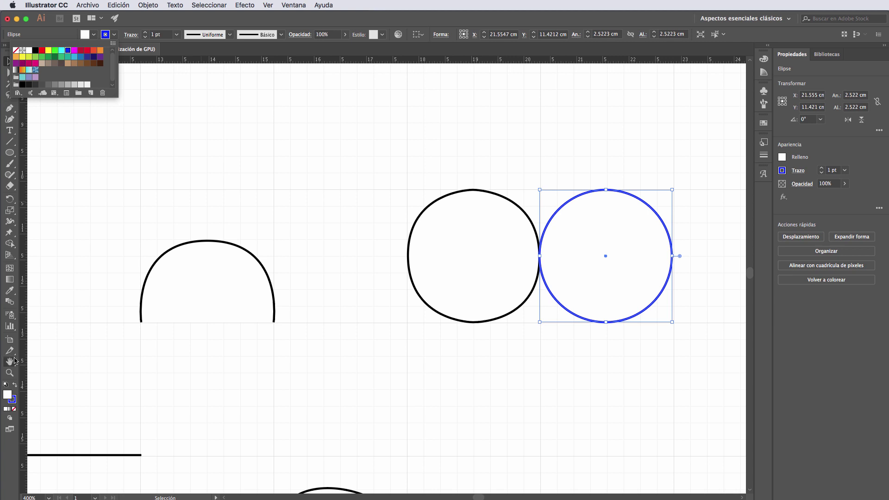
click(95, 35)
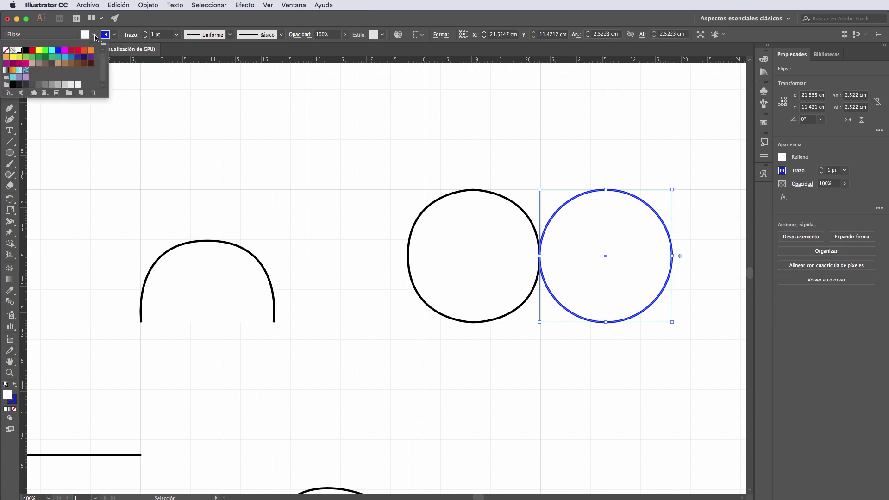
click(6, 51)
click(607, 258)
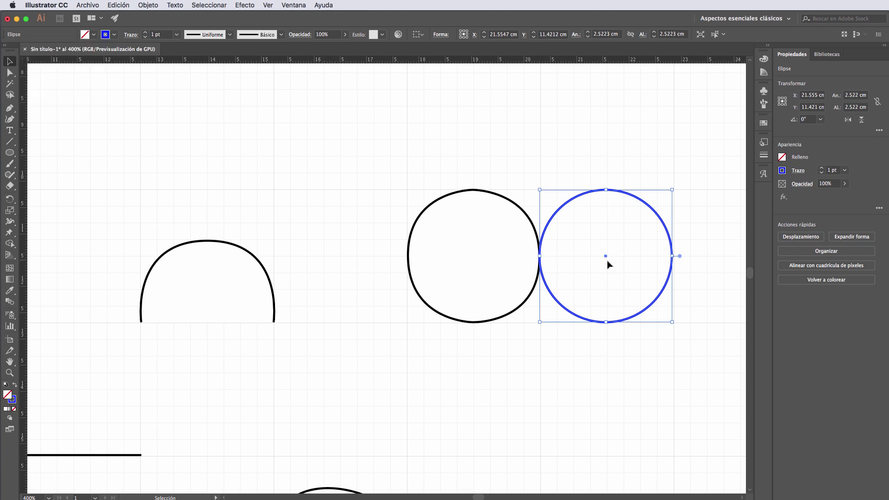
Lay the blue circle over the hand-drawn circle and zoom in to compare their shapes.
drag(607, 256, 473, 258)
click(636, 299)
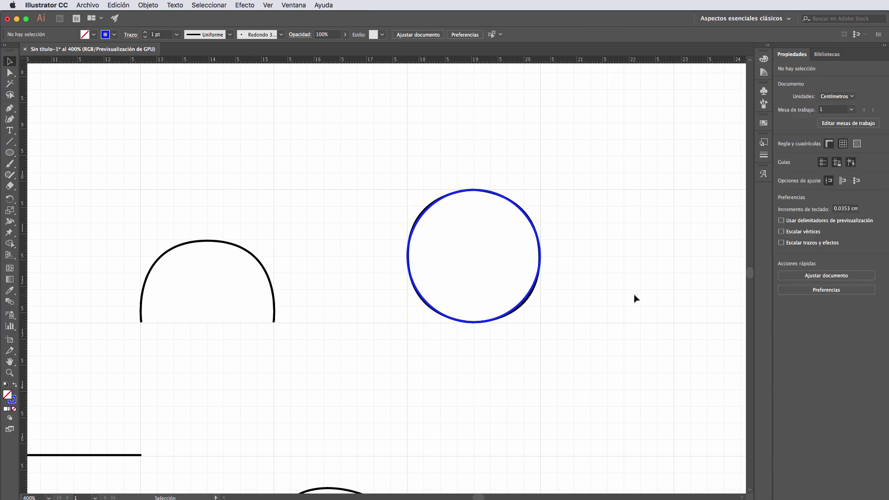
scroll(496, 306, up, 6)
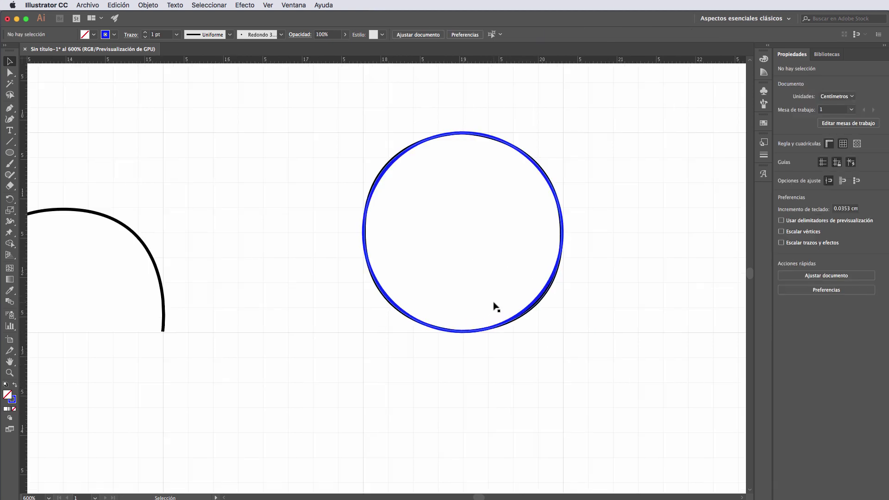
scroll(496, 306, down, 6)
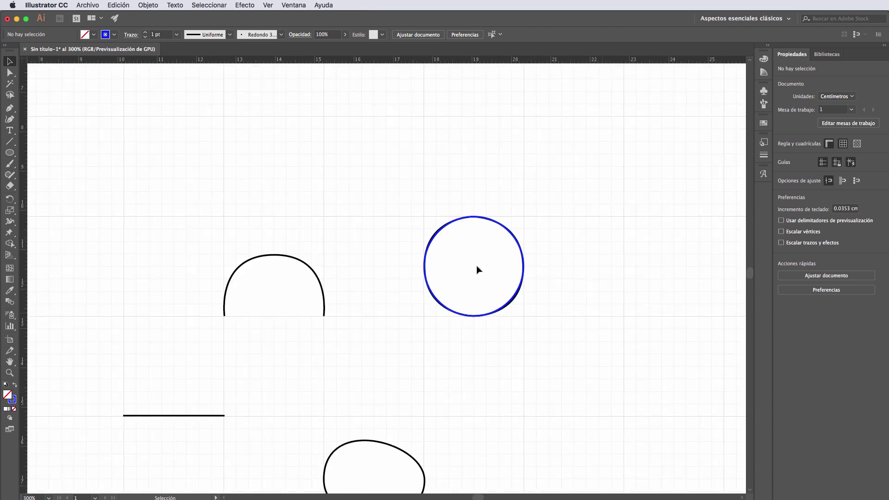
scroll(402, 306, down, 5)
scroll(403, 307, up, 3)
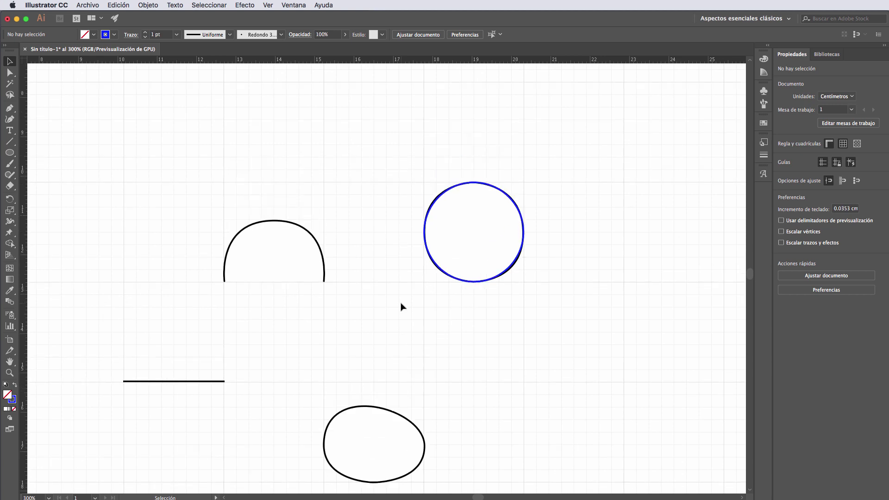
Select every shape on the artboard with Cmd+A and delete them all.
scroll(173, 224, down, 1)
scroll(173, 224, down, 2)
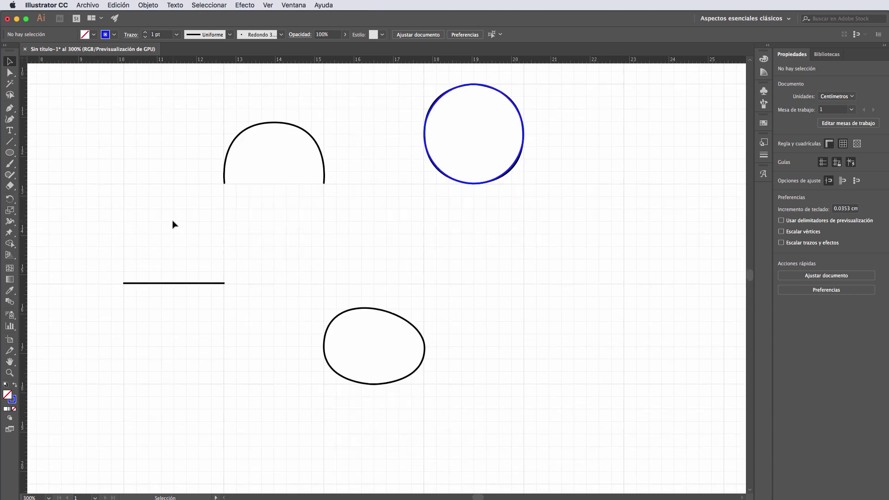
scroll(152, 204, down, 2)
scroll(200, 156, down, 3)
key(super+a)
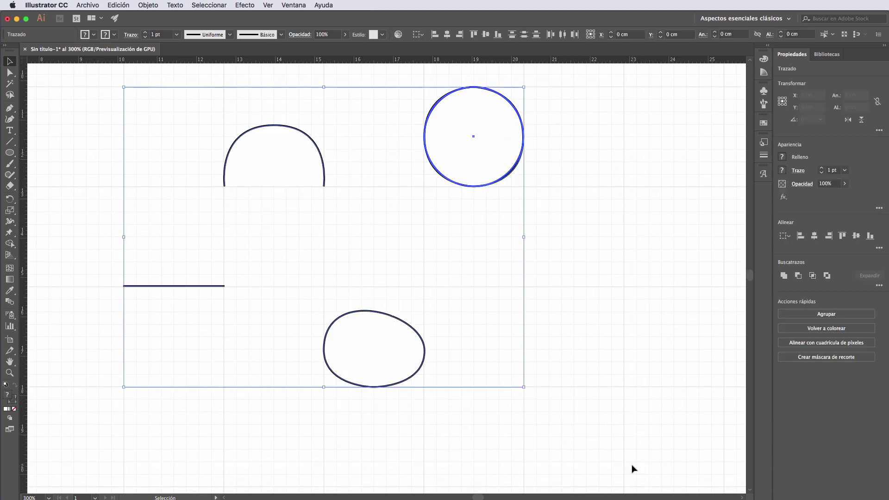
key(Delete)
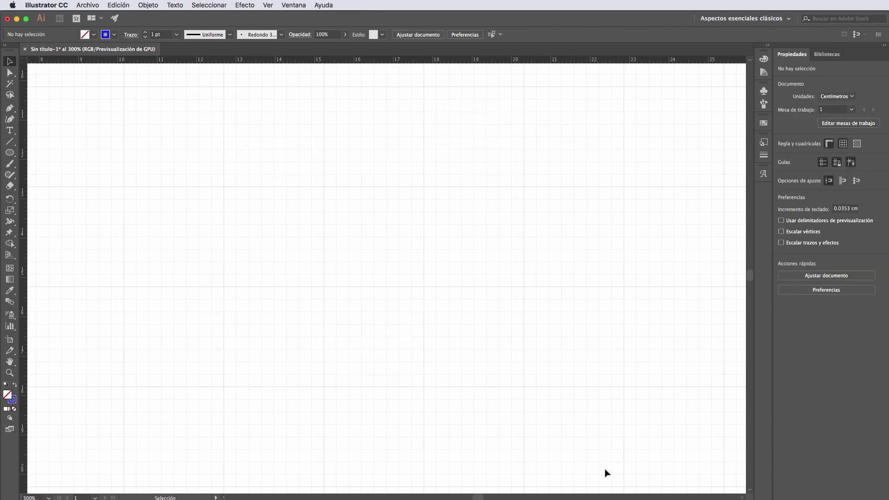
Start the outline's top edge with the Pen tool, curving a rounded notch dipping downward.
click(9, 107)
scroll(204, 264, down, 1)
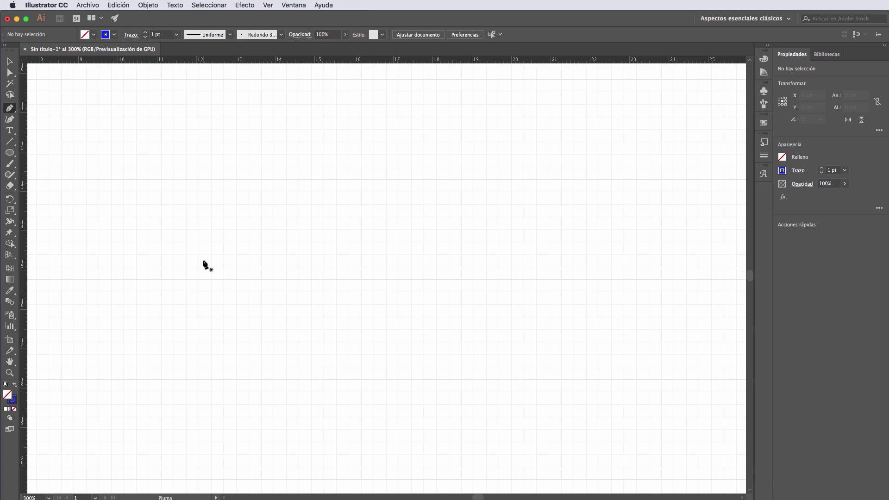
scroll(204, 264, down, 1)
scroll(204, 264, down, 1)
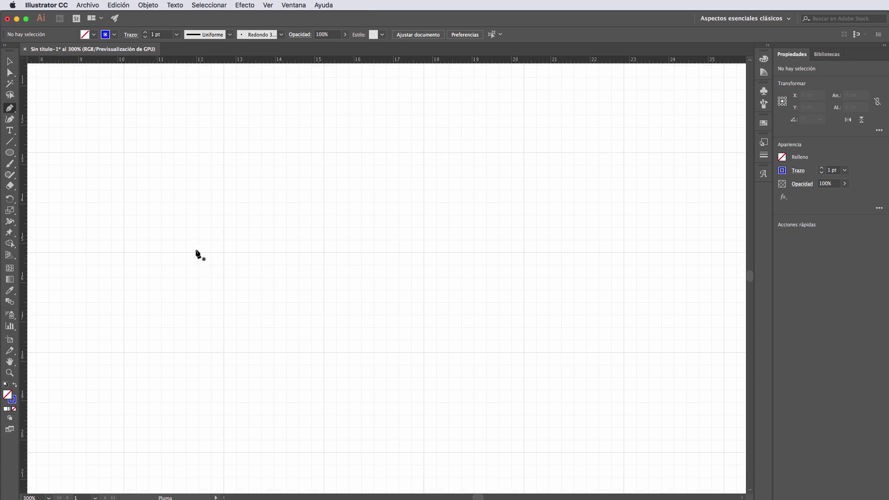
click(123, 152)
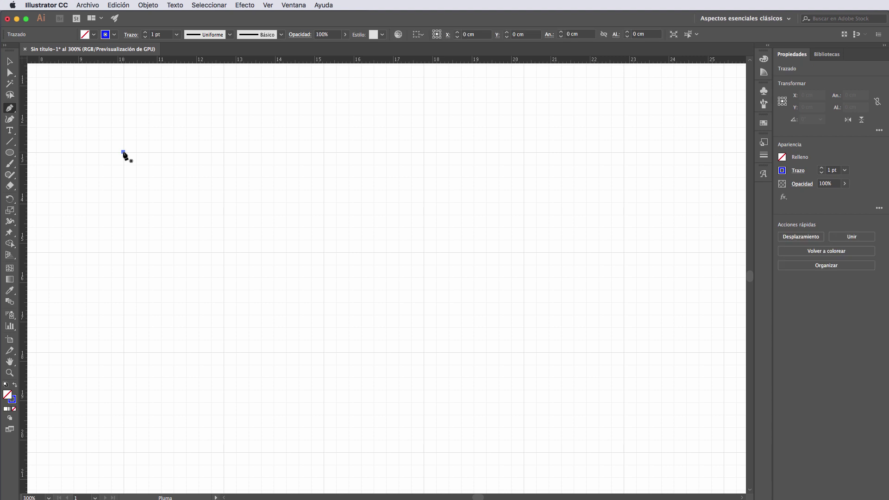
click(223, 152)
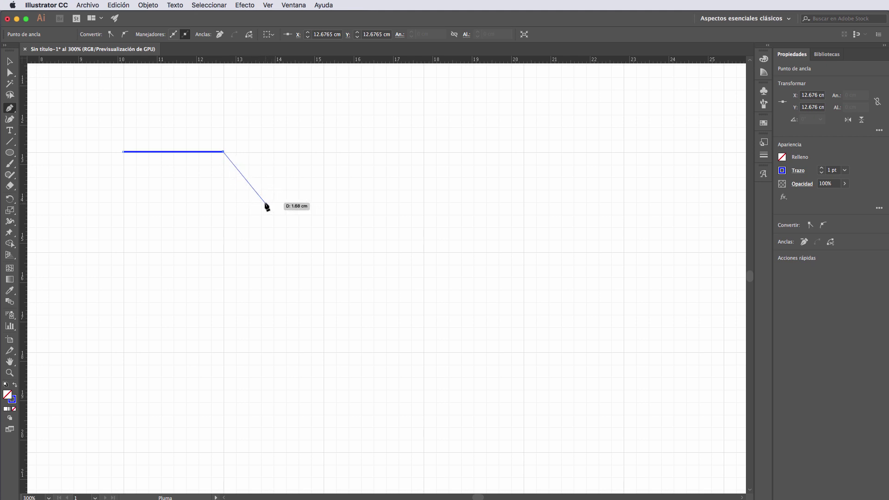
drag(274, 202, 324, 203)
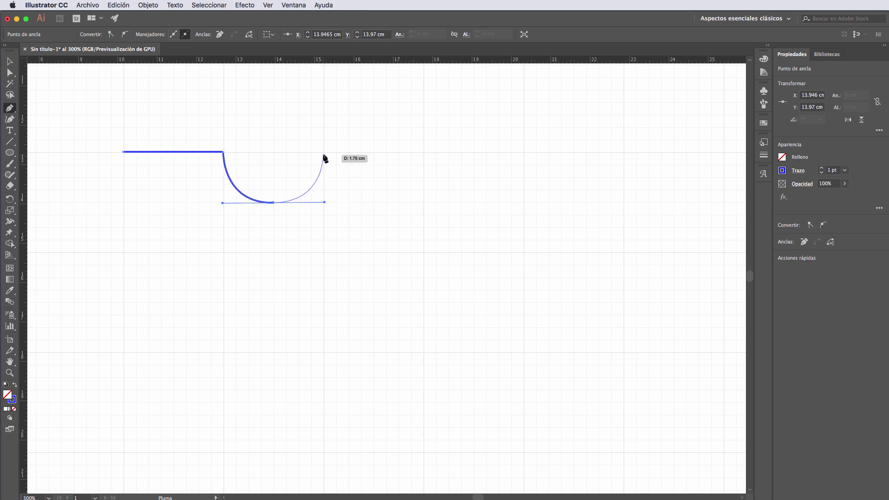
Bring the notch back to the top line, finish the top edge, and run the right edge down.
click(324, 152)
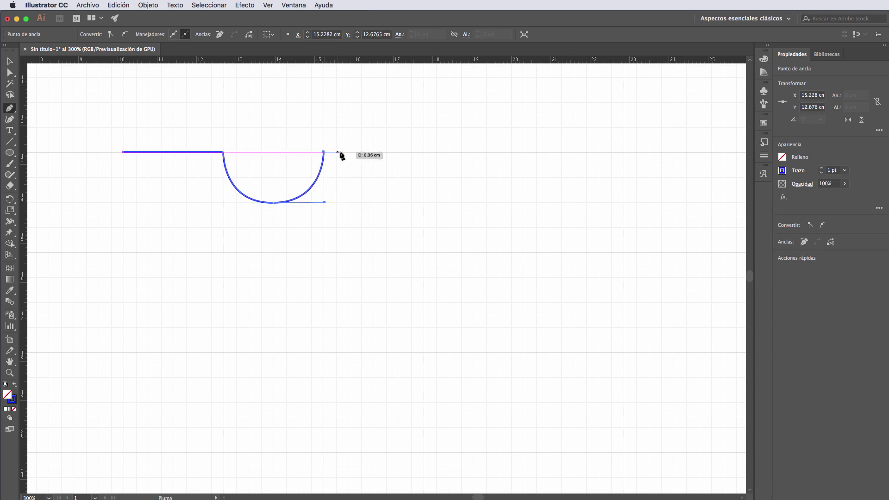
click(424, 152)
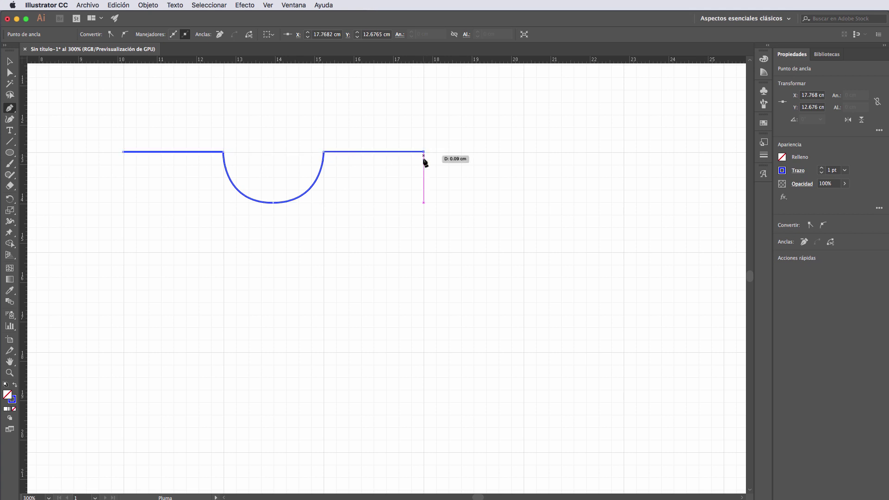
click(424, 254)
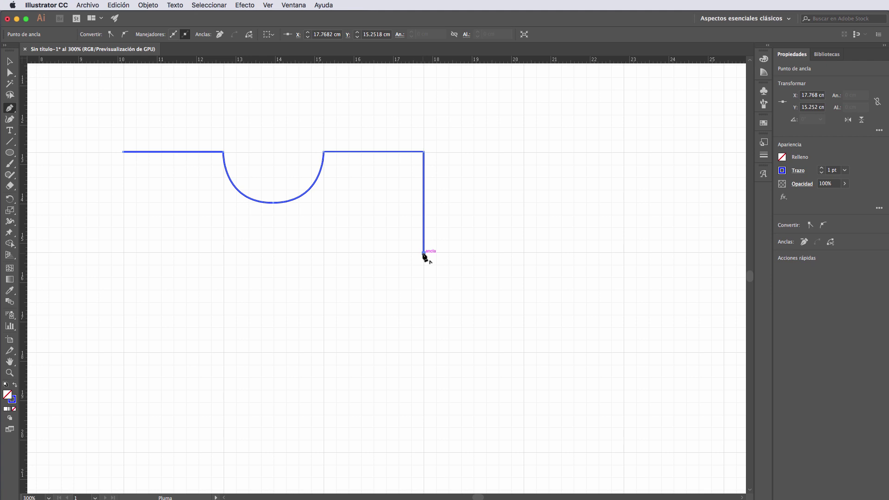
click(523, 303)
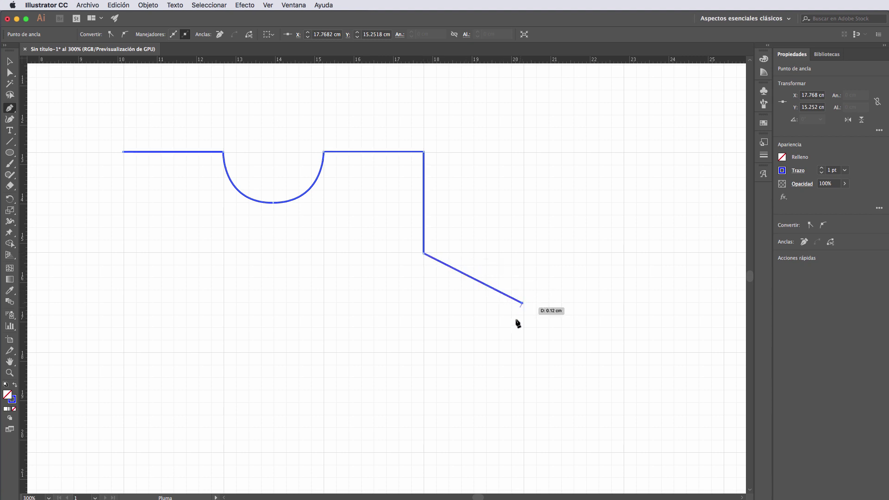
Undo the stray diagonal and pull a horizontal handle to begin the right-edge knob.
key(super+z)
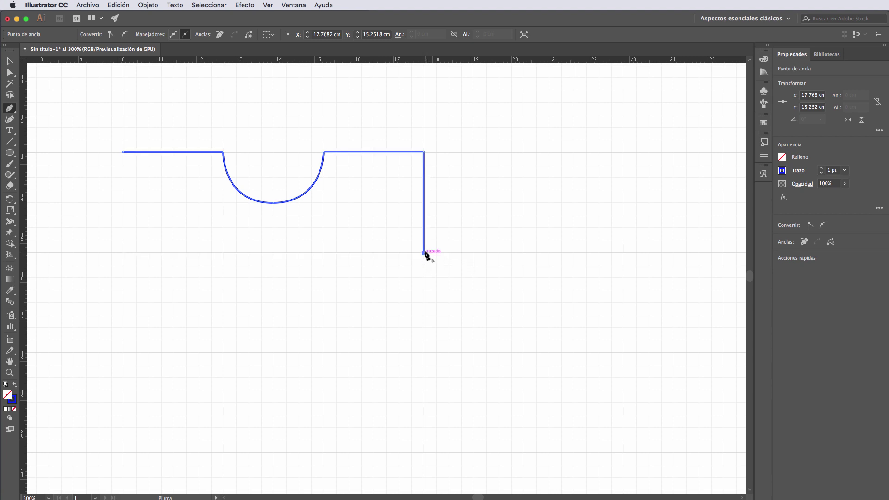
click(524, 299)
drag(524, 300, 524, 299)
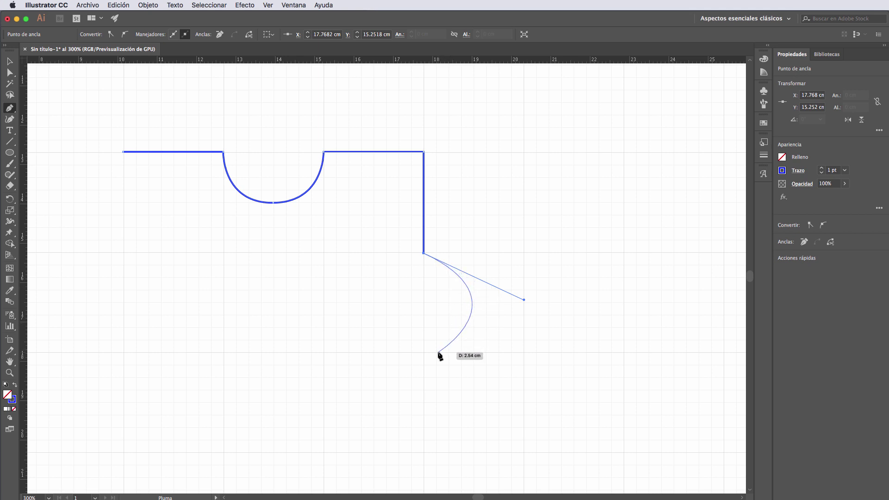
click(424, 253)
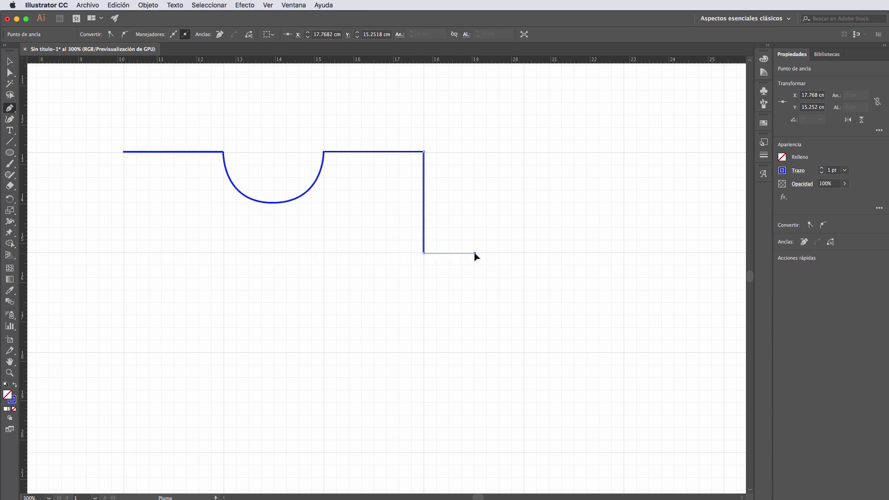
drag(475, 253, 475, 253)
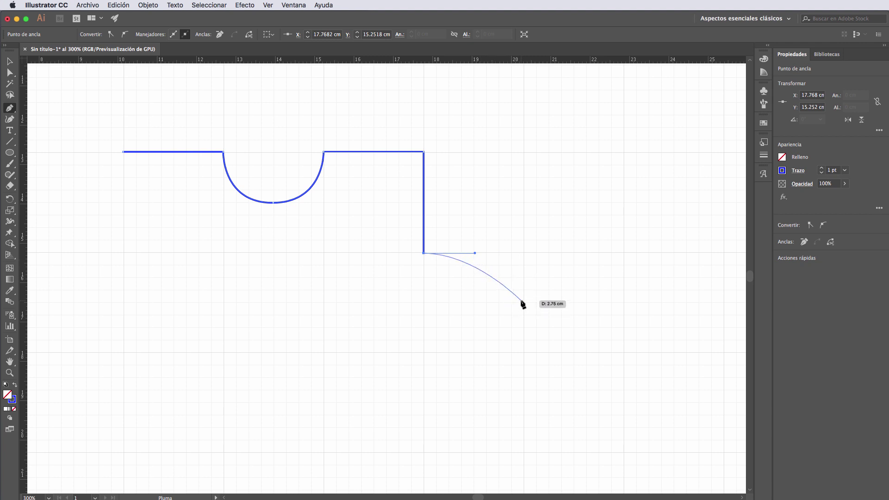
click(423, 352)
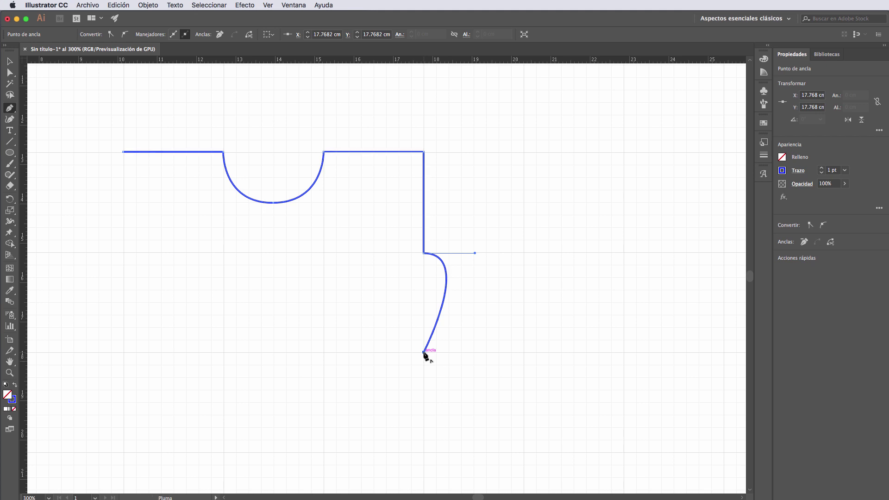
key(ctrl+z)
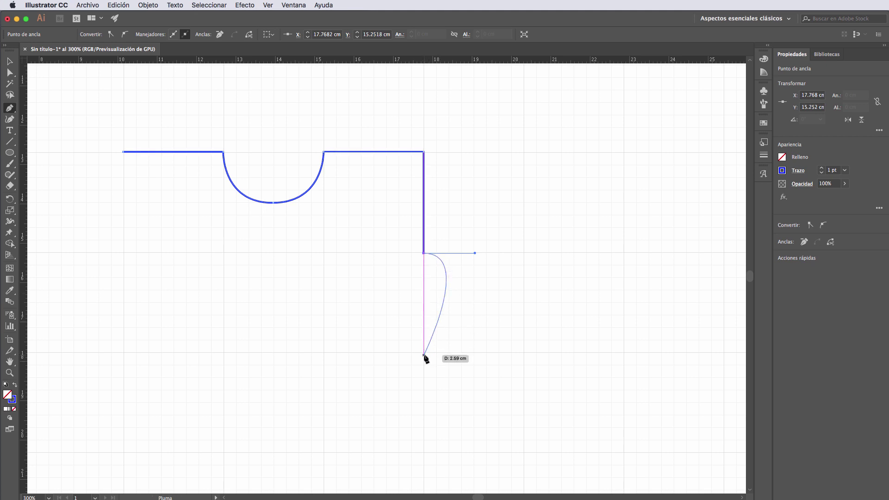
Round out the right knob, continue the right edge to the bottom corner, and start the bottom edge.
mouse_move(424, 353)
mouse_down()
mouse_move(403, 365)
mouse_move(354, 353)
mouse_move(342, 373)
mouse_move(352, 379)
mouse_up()
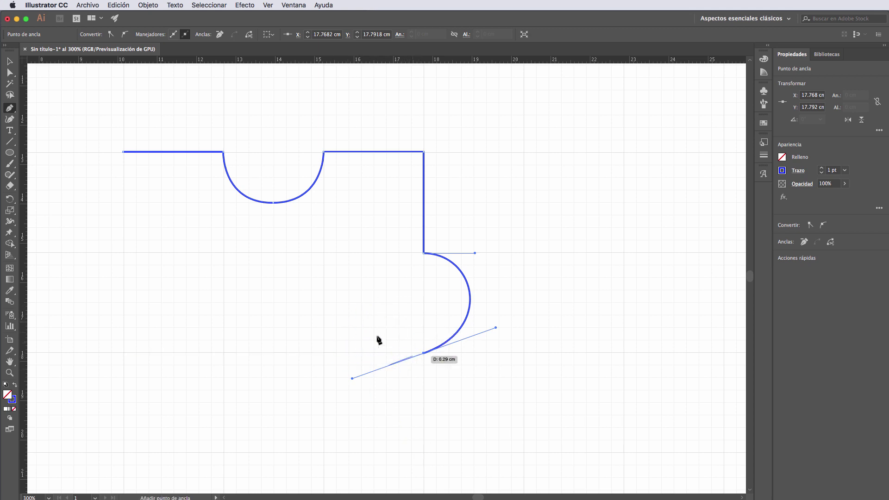
click(424, 353)
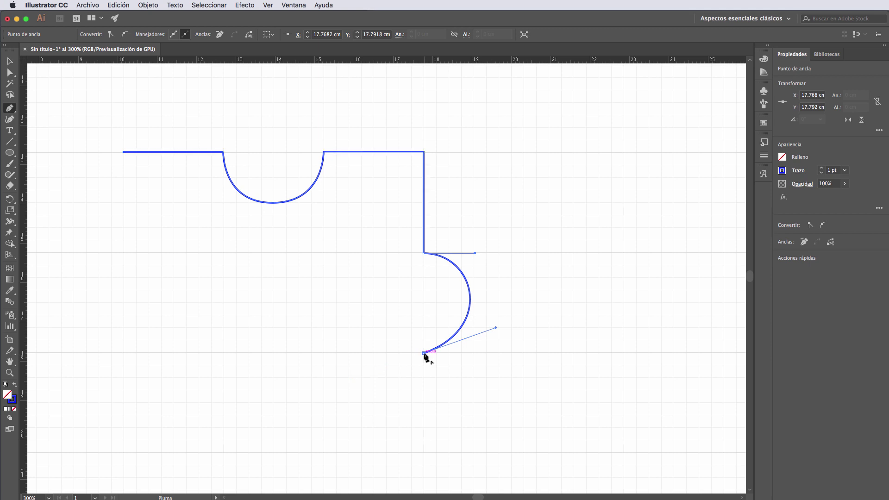
click(424, 453)
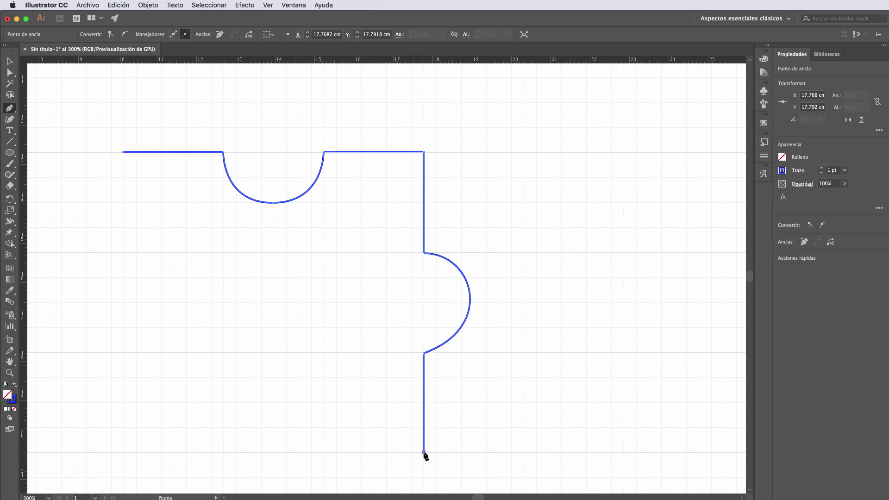
click(324, 452)
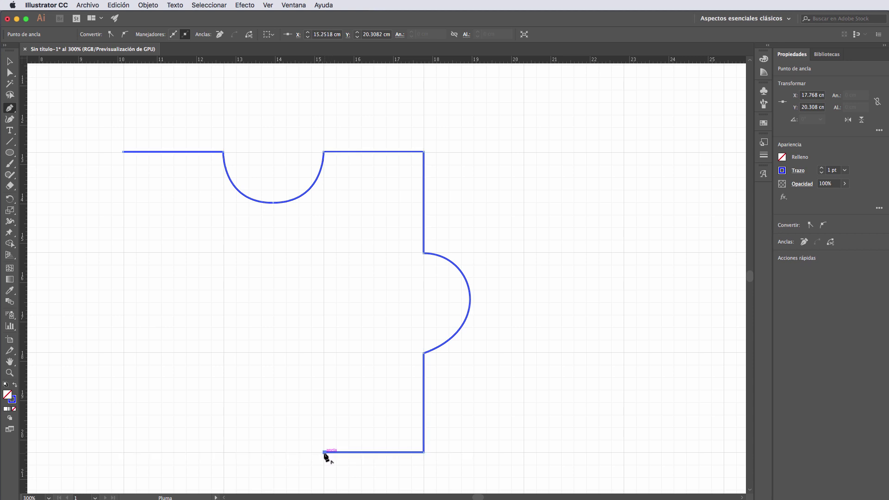
Curve a rounded knob bulging down from the bottom edge, then extend that edge left to the left side.
scroll(315, 451, down, 2)
scroll(313, 449, down, 1)
scroll(314, 448, down, 2)
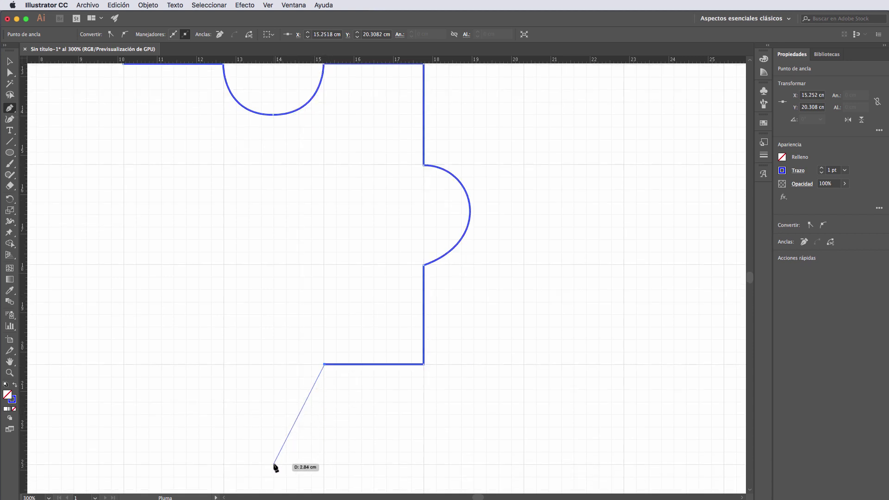
mouse_move(274, 464)
mouse_down()
mouse_move(206, 449)
mouse_move(211, 467)
mouse_move(231, 467)
mouse_move(219, 464)
mouse_up()
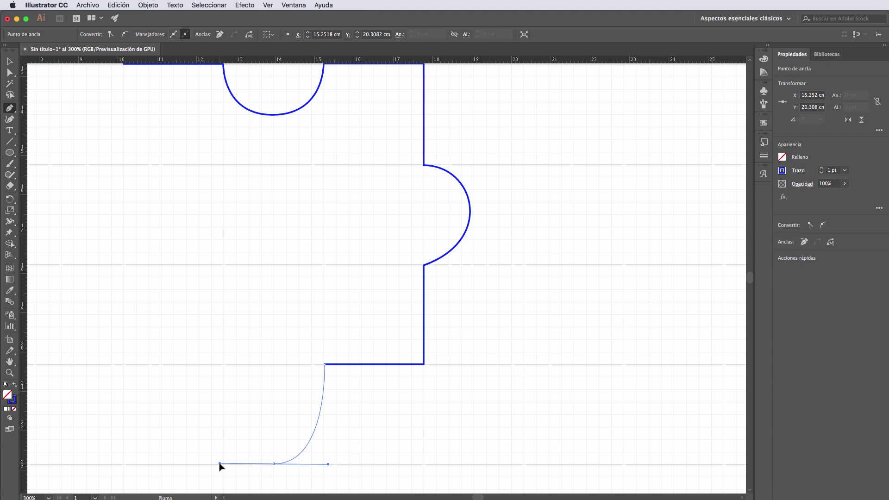
drag(274, 463, 281, 460)
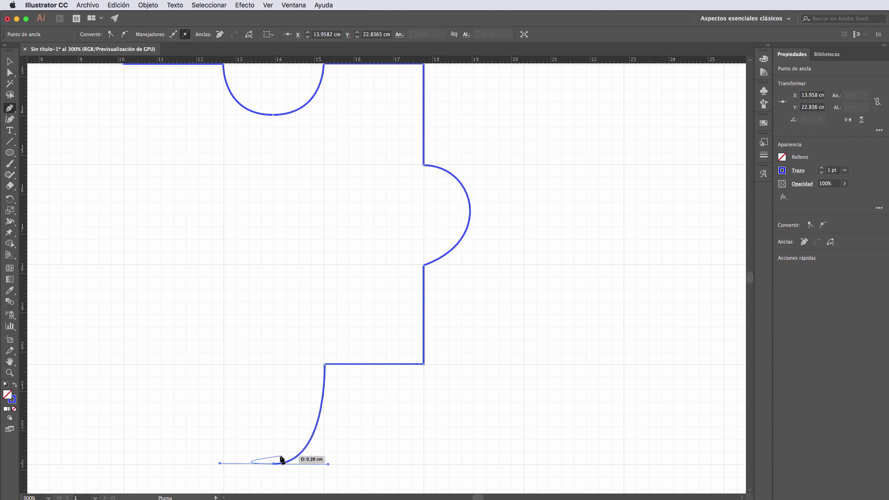
key(super+z)
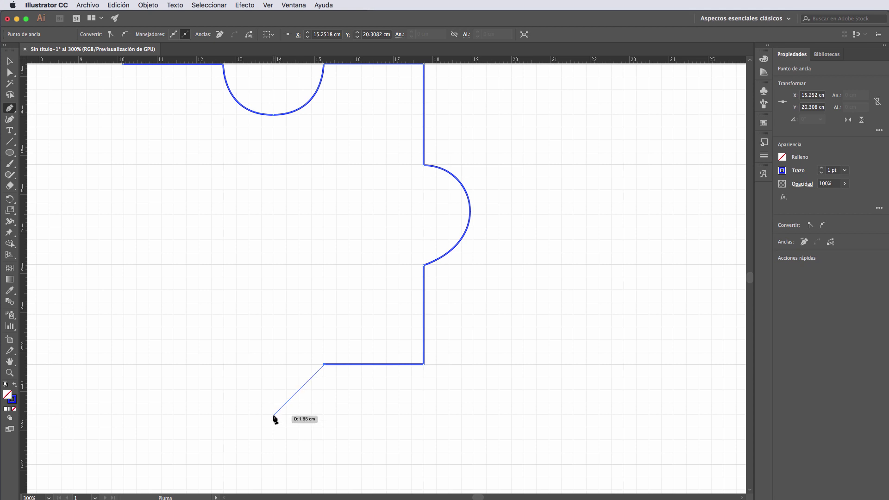
mouse_move(273, 416)
mouse_down()
mouse_move(237, 406)
mouse_move(225, 416)
mouse_up()
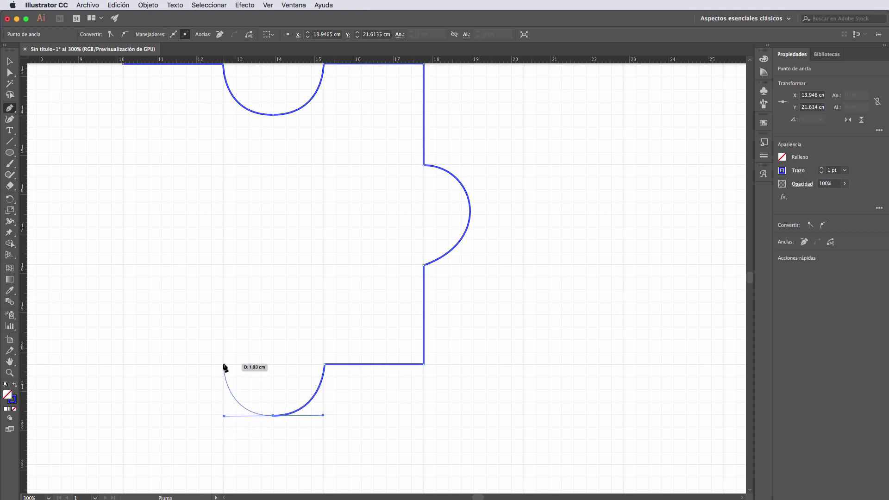
click(223, 364)
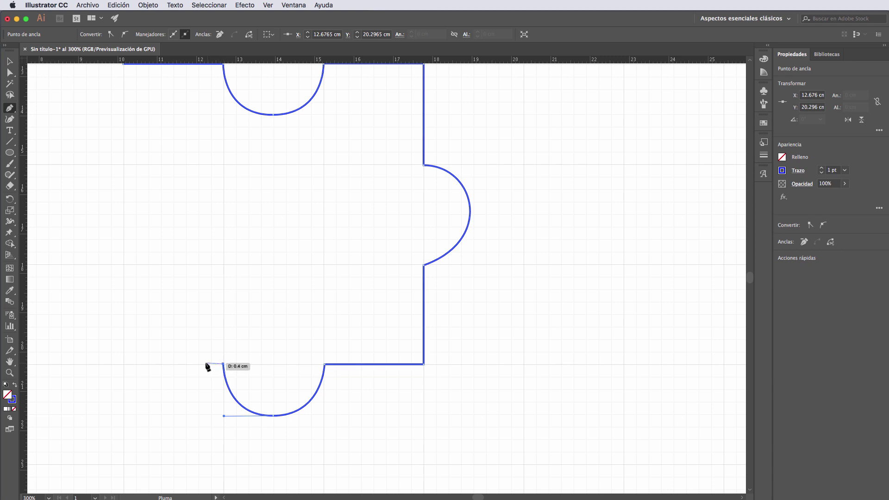
click(123, 366)
Curve a rounded inward notch into the left edge and close the outline at its top-left start point.
scroll(124, 369, up, 2)
scroll(124, 369, up, 1)
scroll(124, 370, up, 3)
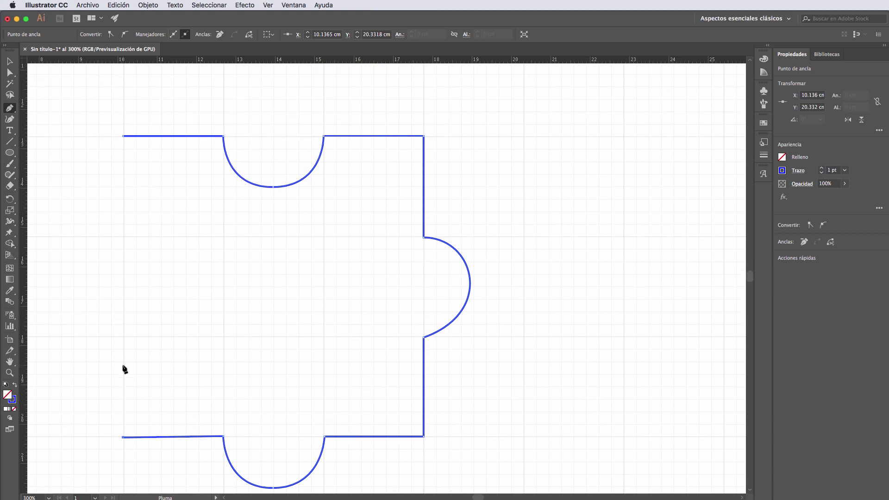
click(123, 336)
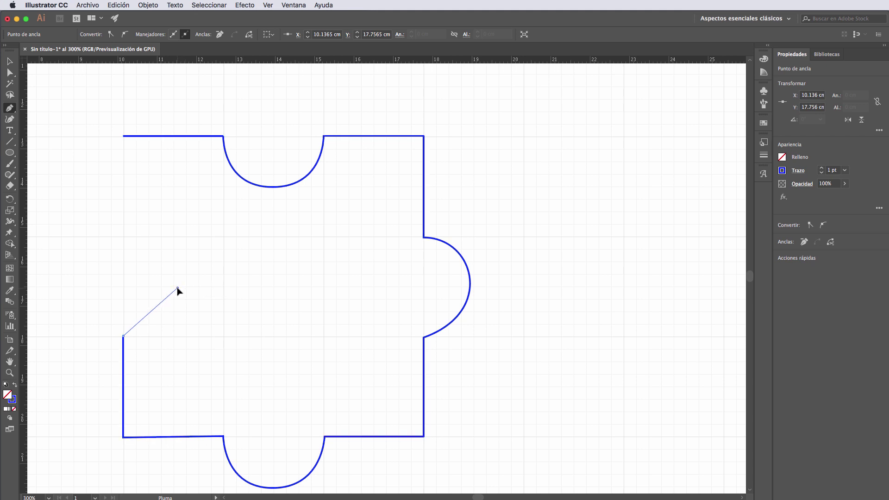
mouse_move(177, 287)
mouse_down()
mouse_move(195, 273)
mouse_move(179, 240)
mouse_up()
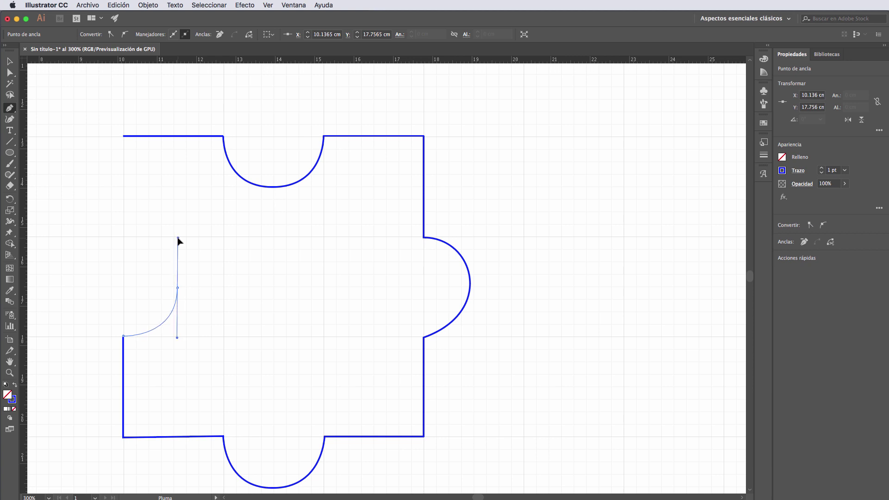
click(123, 238)
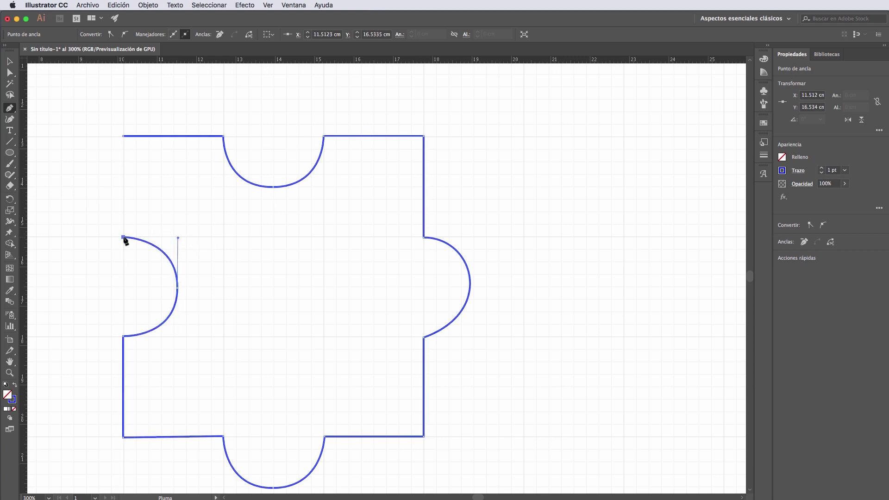
click(124, 136)
Drag the right knob's lower and upper direction handles outward with Direct Selection for a rounder bulge.
click(11, 62)
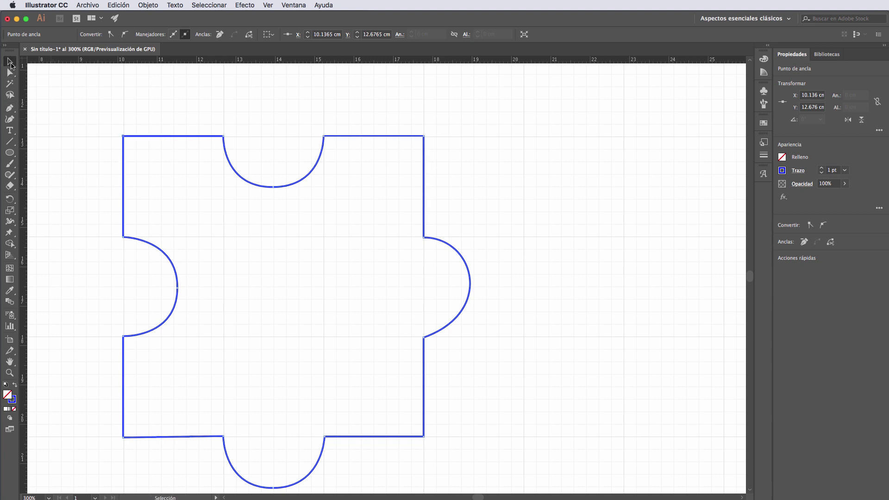
click(10, 73)
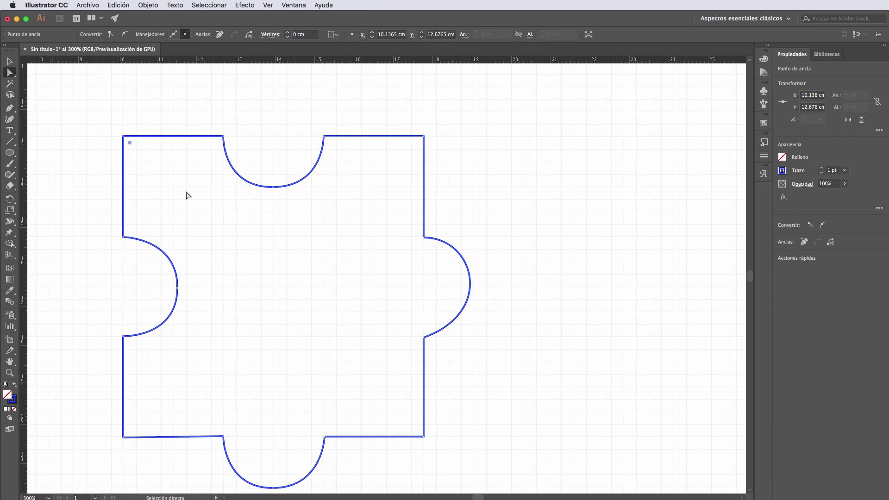
click(473, 285)
drag(498, 313, 485, 340)
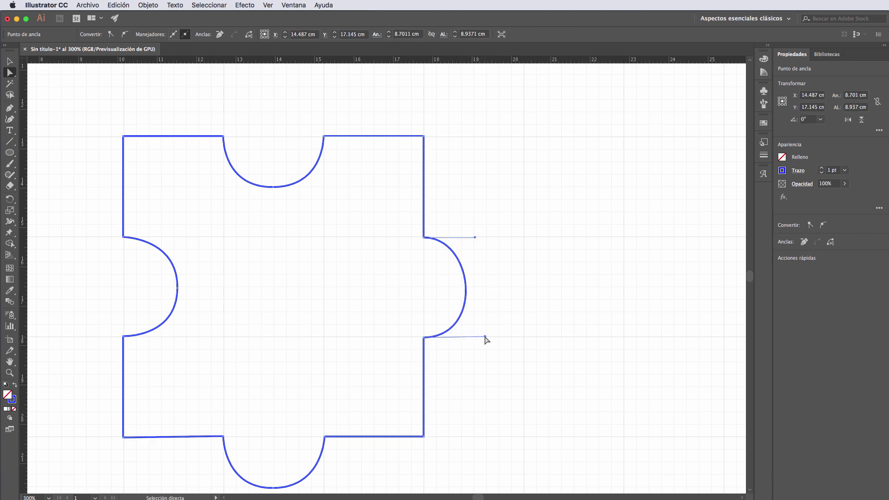
click(483, 238)
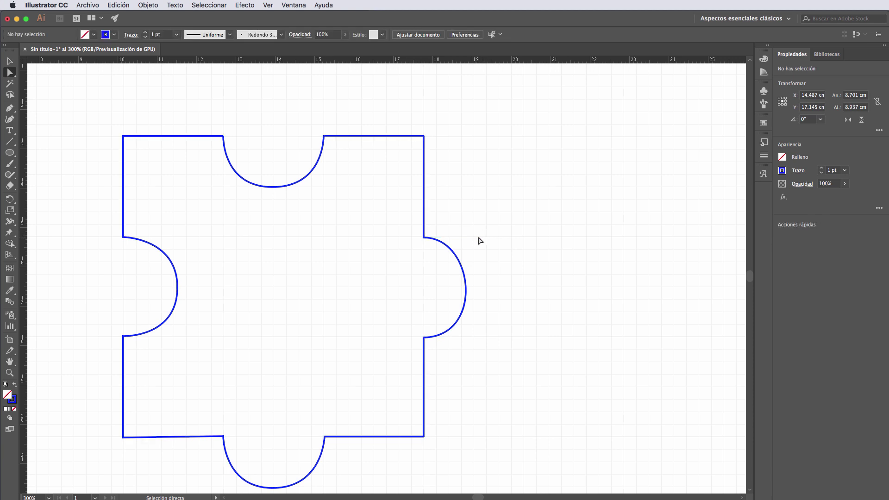
click(424, 238)
drag(475, 237, 487, 238)
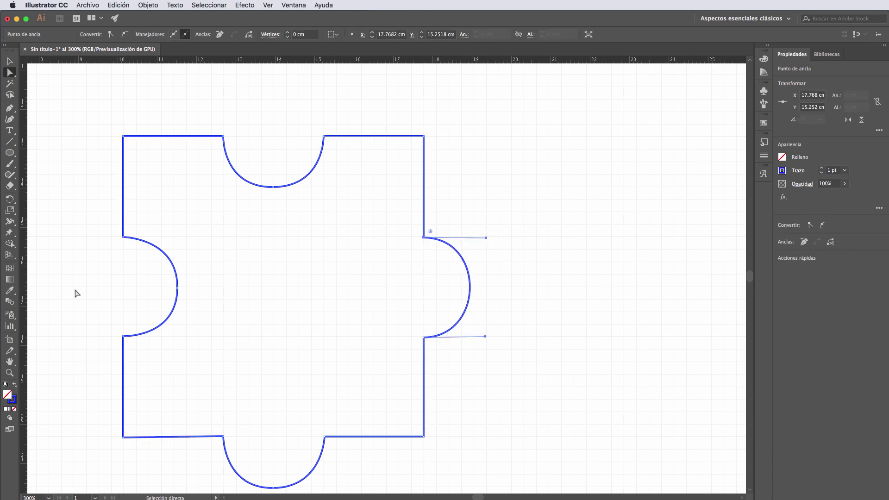
click(177, 288)
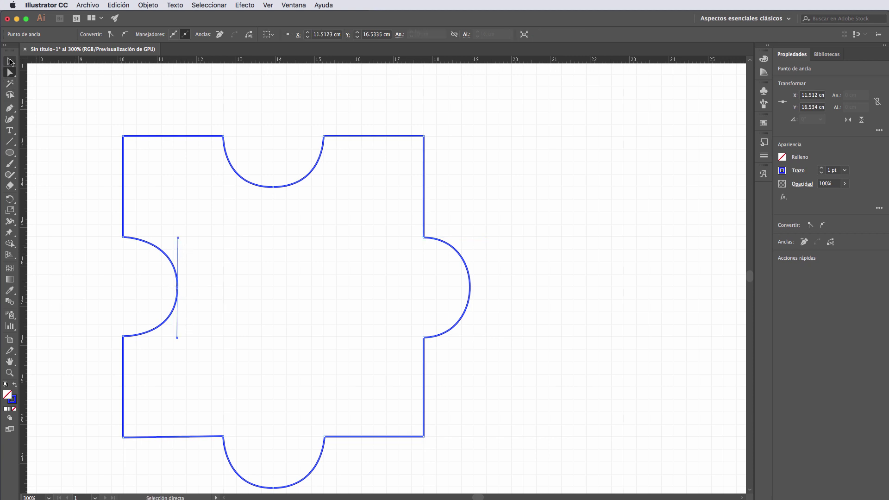
click(9, 61)
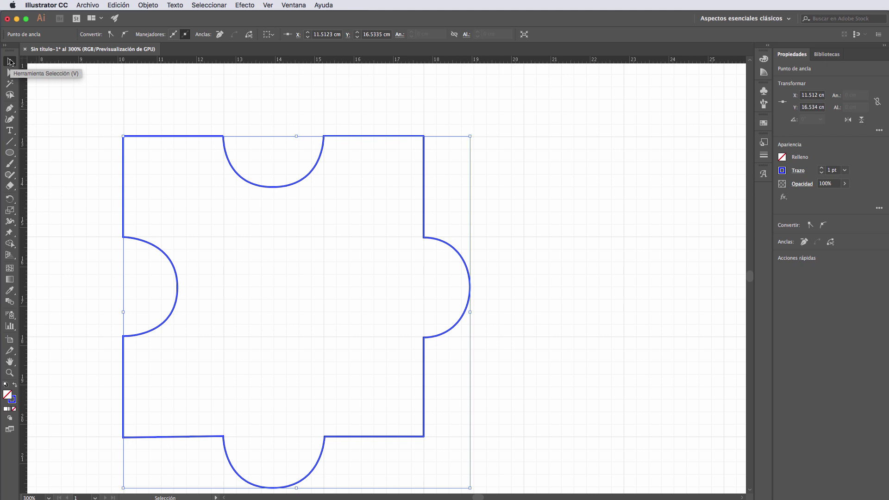
Delete the left notch anchor and then the whole puzzle outline, leaving the grid empty.
key(Delete)
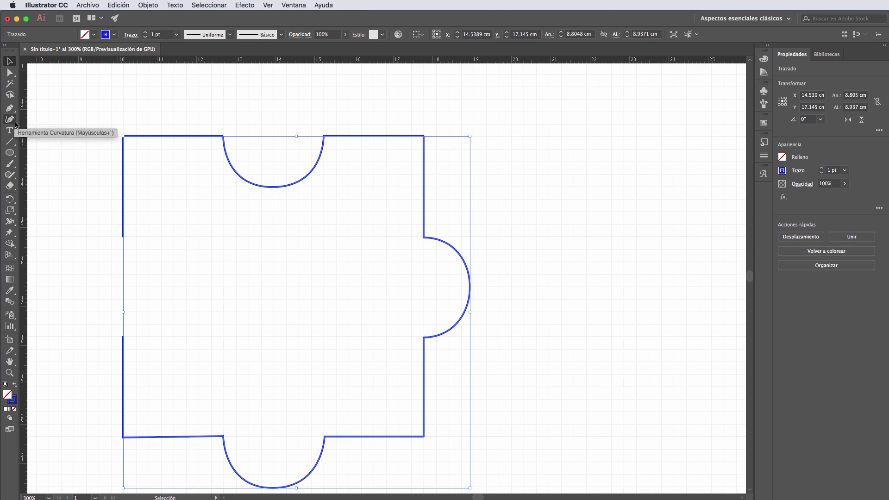
key(Delete)
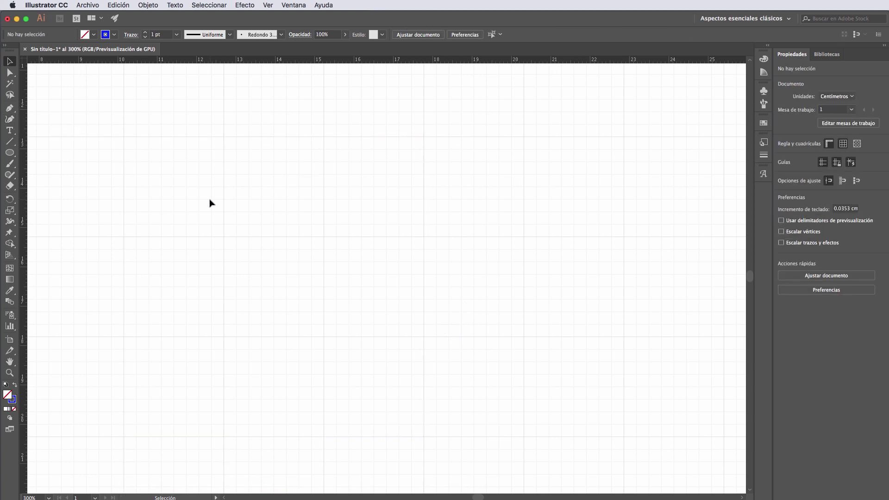
click(9, 120)
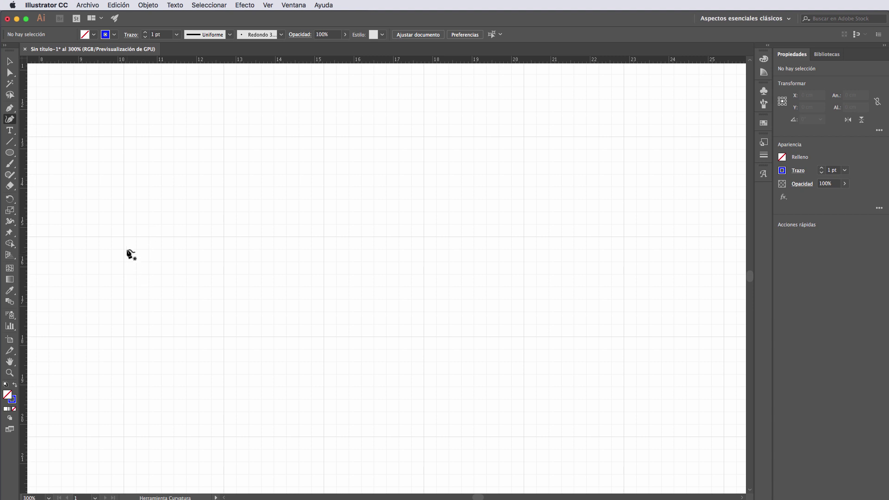
Draw a stray horizontal Pen line, then undo it.
click(9, 108)
click(124, 236)
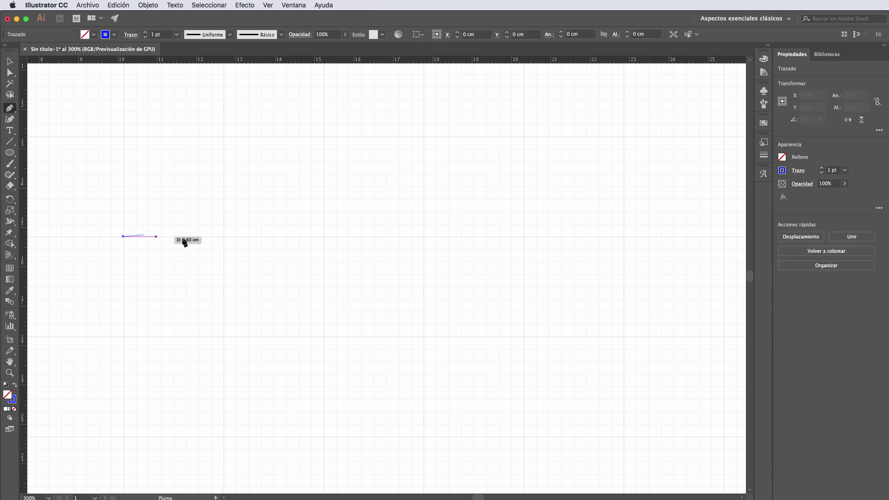
click(224, 236)
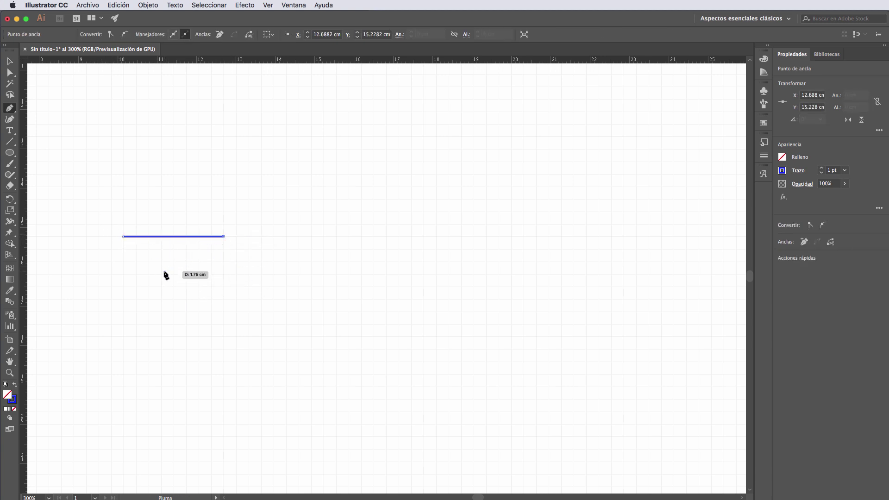
click(9, 119)
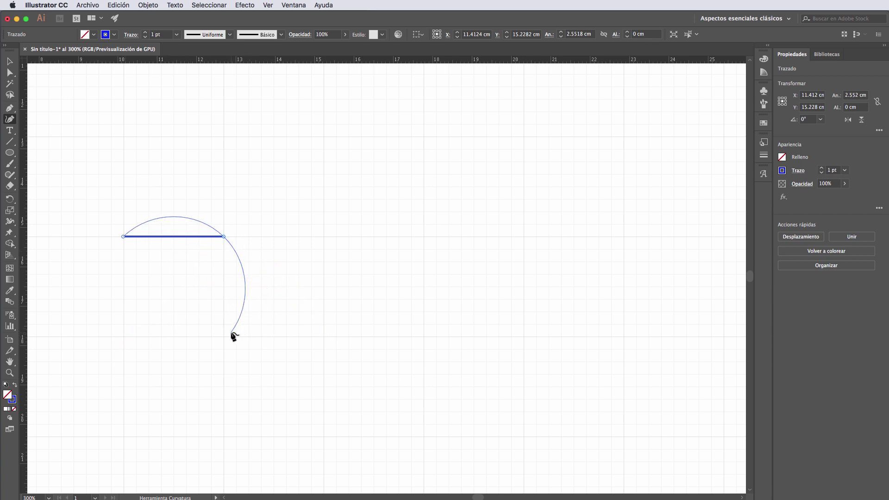
key(Escape)
key(ctrl+z)
key(ctrl+z)
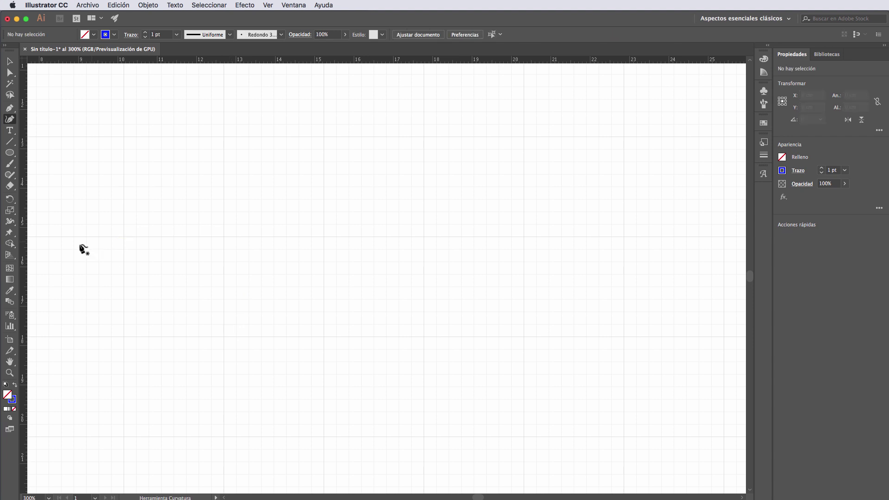
Place four Curvature points in a square and close them into a blue circle about 3.58 cm across.
click(124, 335)
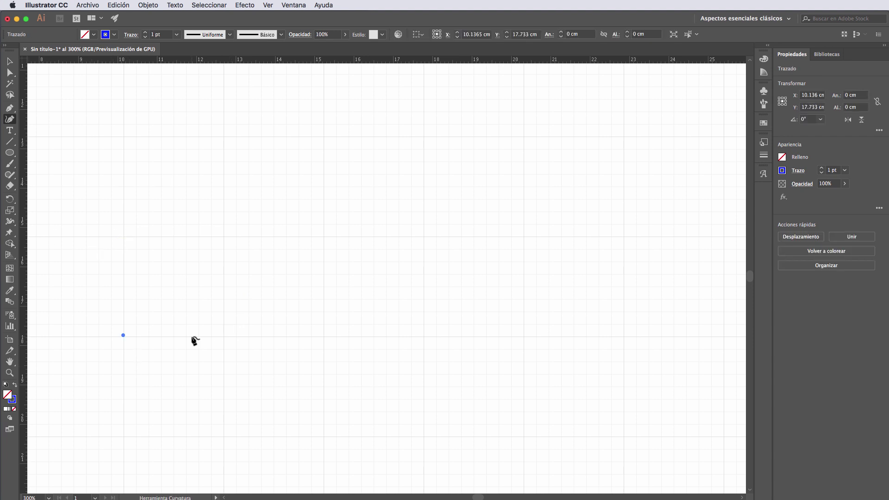
click(224, 337)
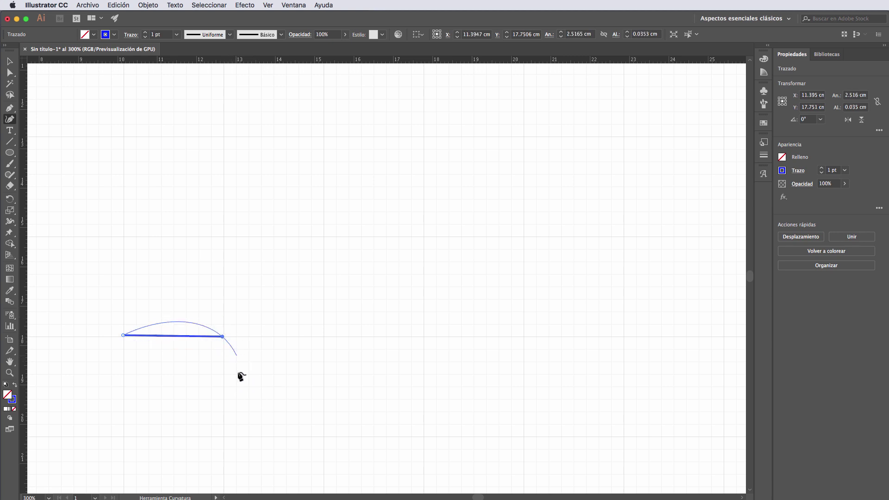
click(224, 437)
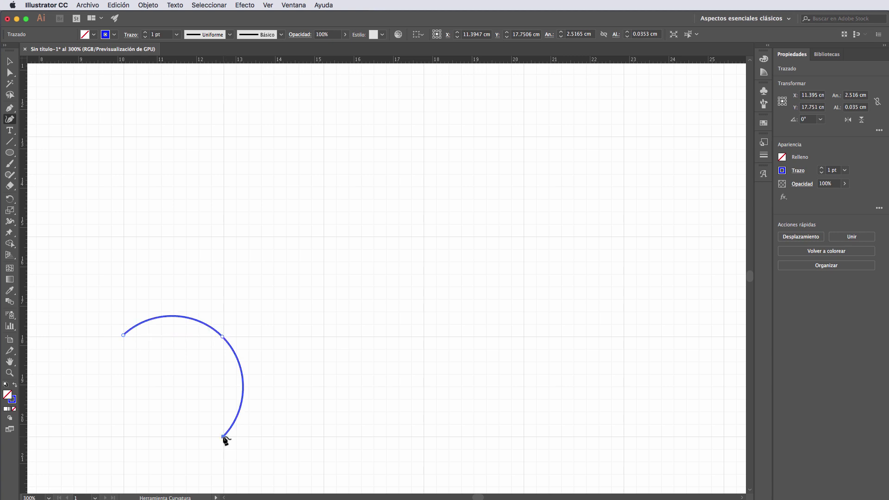
click(124, 436)
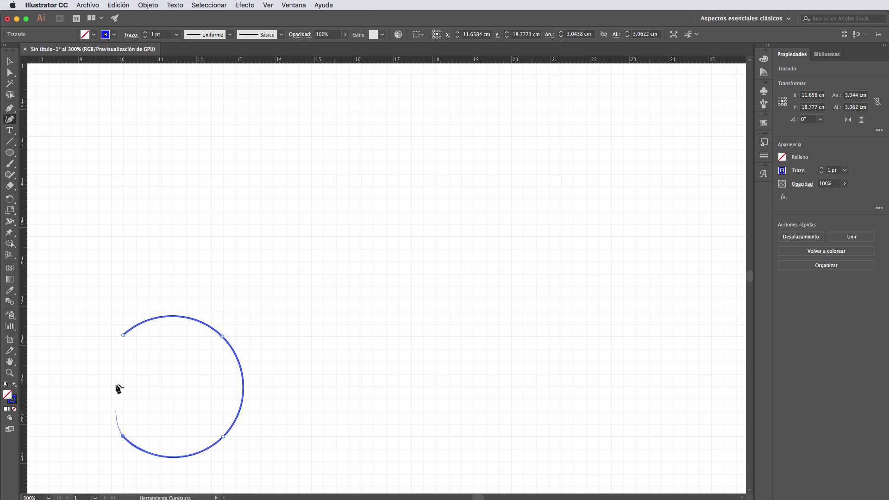
click(123, 335)
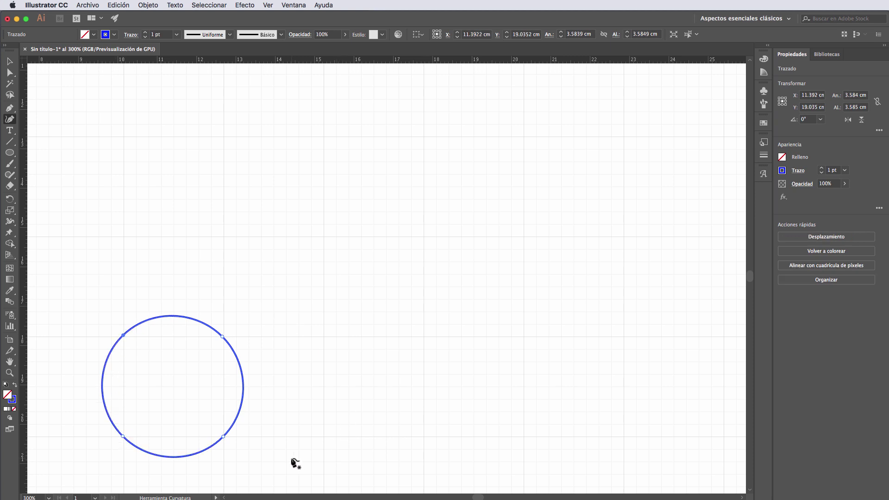
Draw a second circle to the right and stack it over the original circle.
click(10, 152)
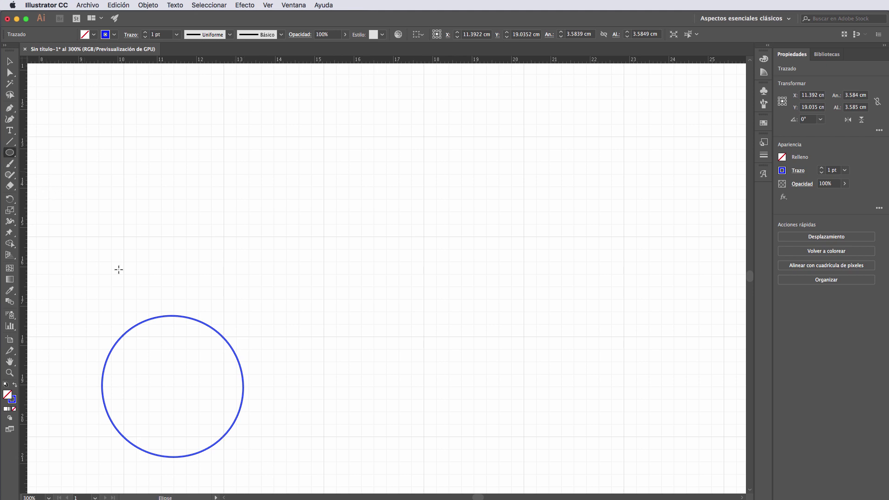
drag(279, 324, 406, 467)
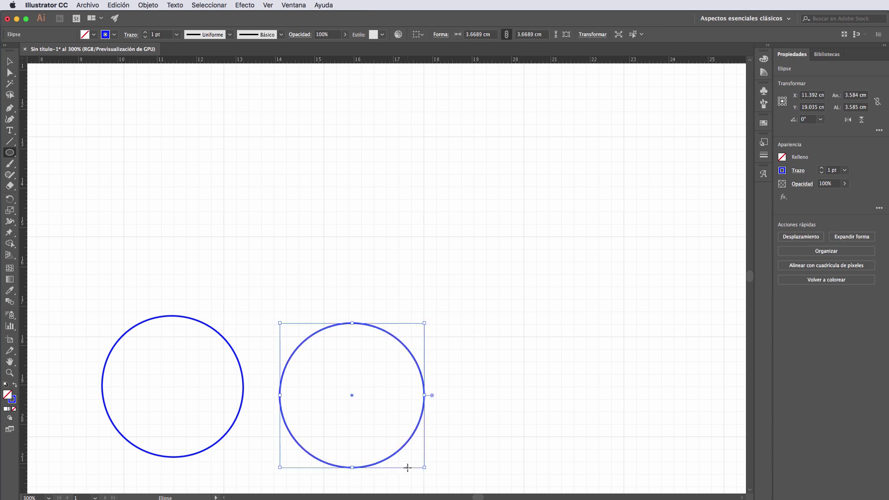
click(14, 65)
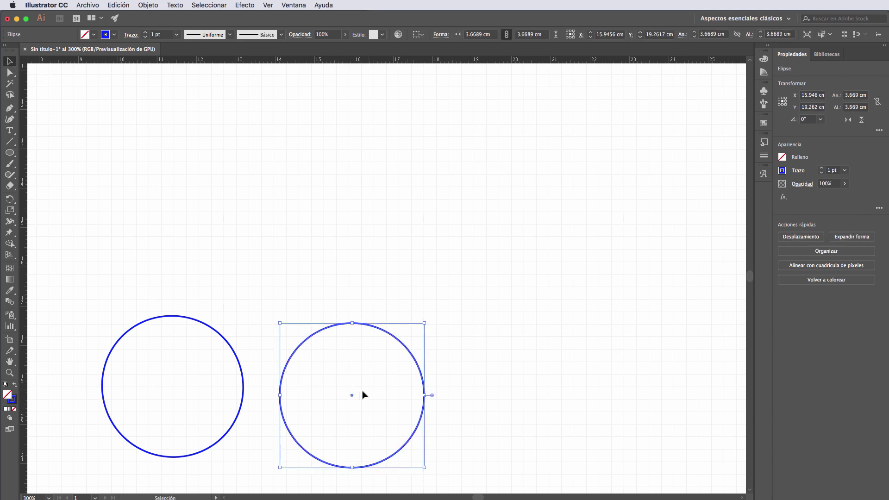
drag(352, 396, 172, 389)
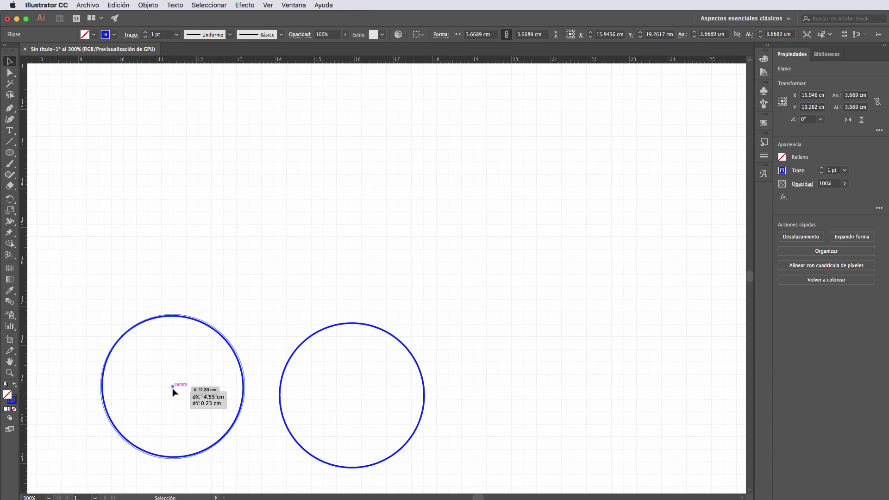
drag(172, 389, 173, 389)
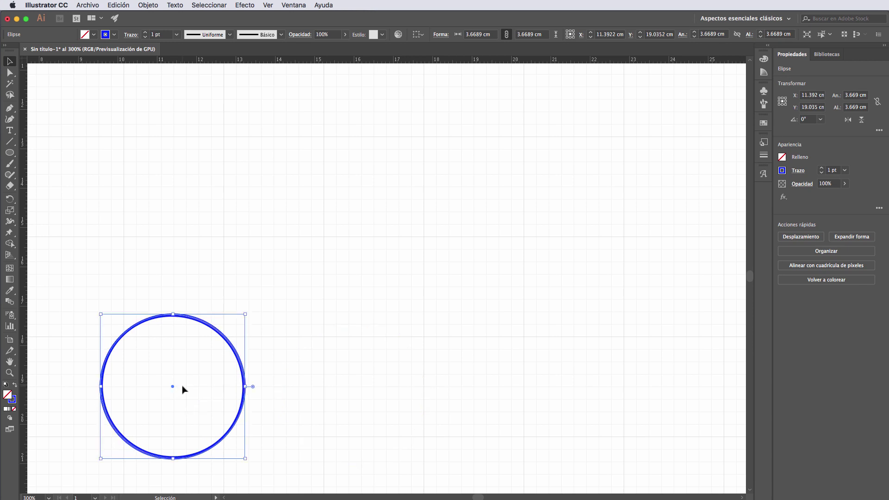
key(Left)
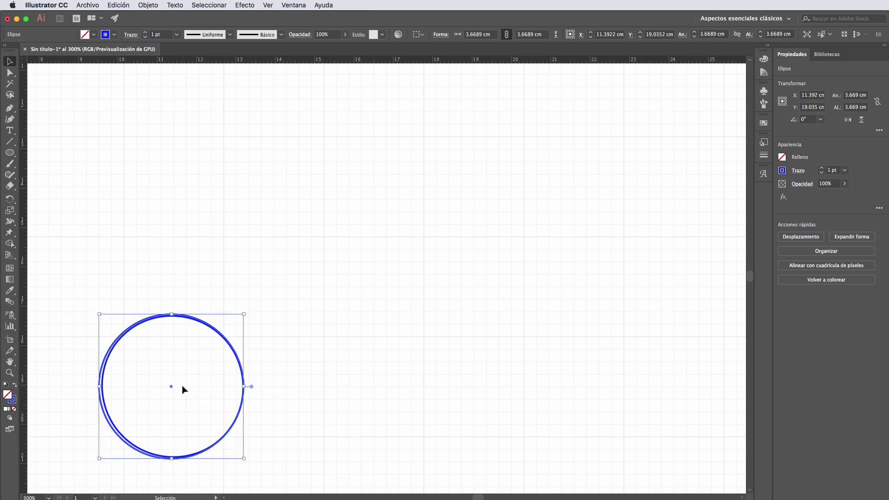
key(Right)
click(236, 280)
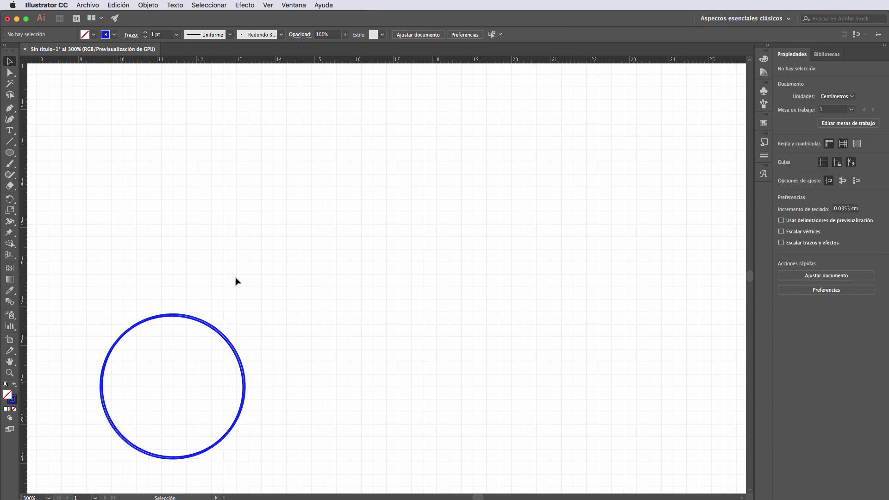
Nudge the overlaid circle, undo those moves, and delete the second circle.
key(a)
key(super+a)
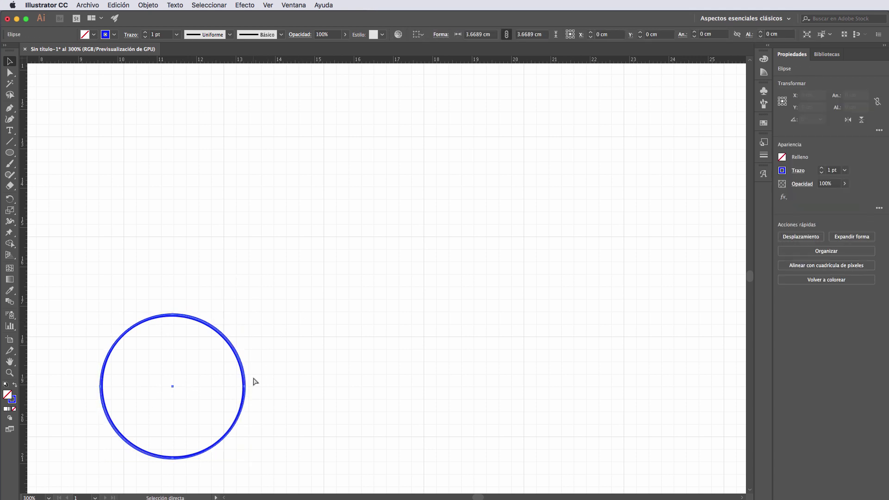
key(Up)
key(Down)
key(Down)
key(Up)
key(super+z)
key(super+z)
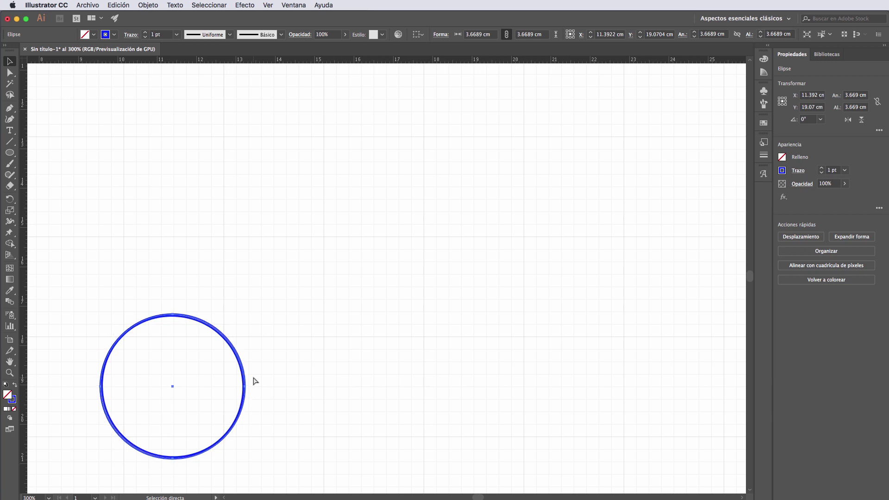
key(super+z)
key(v)
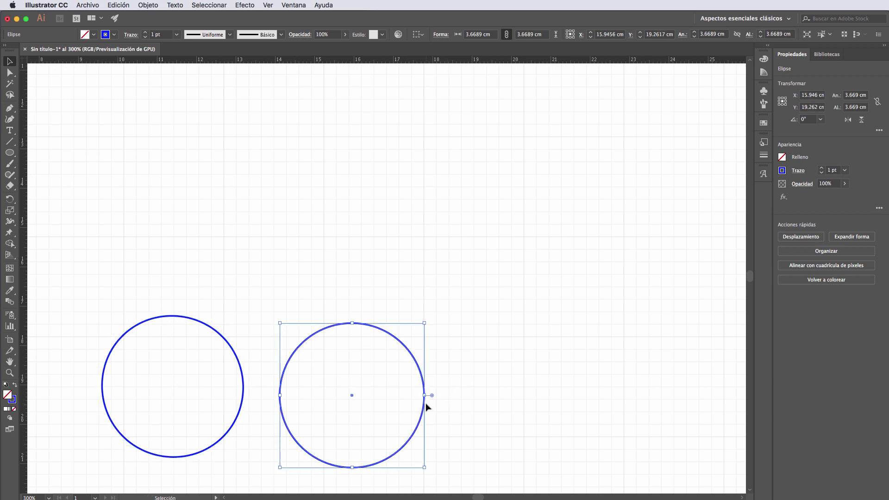
key(Delete)
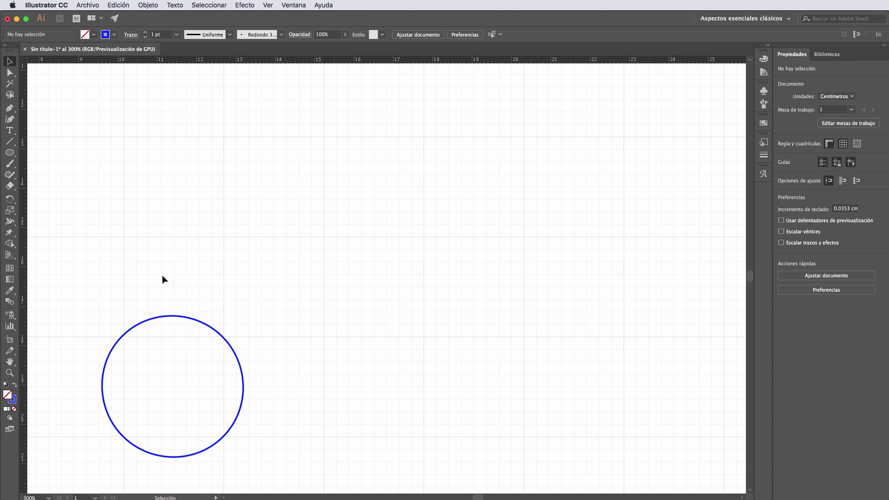
Trace the puzzle piece's straight top edge and an inward curved notch on its right side.
click(9, 119)
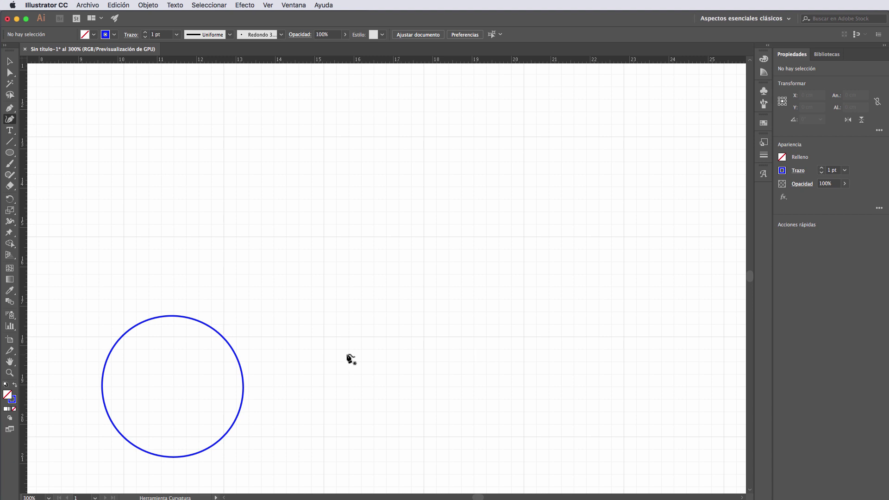
click(324, 336)
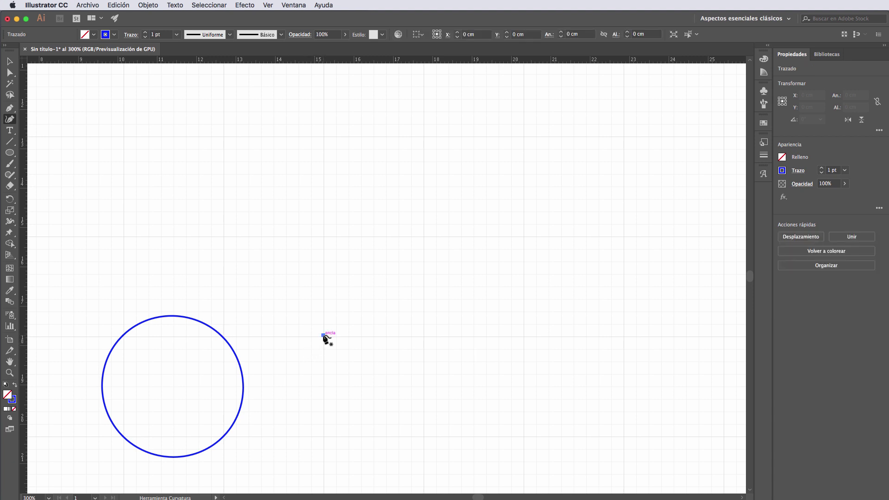
click(422, 336)
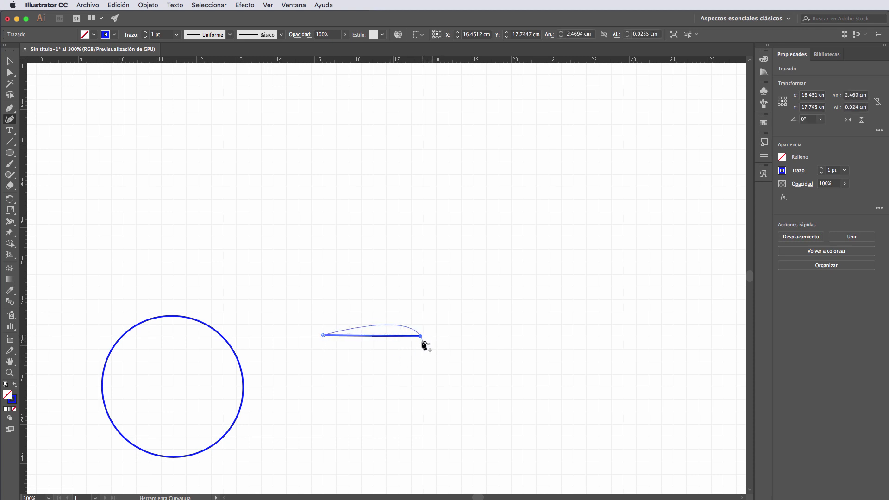
click(524, 336)
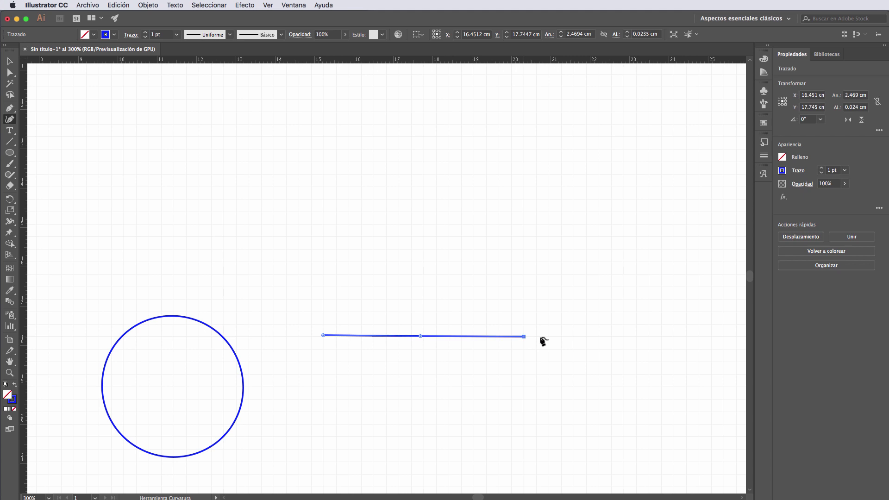
click(625, 337)
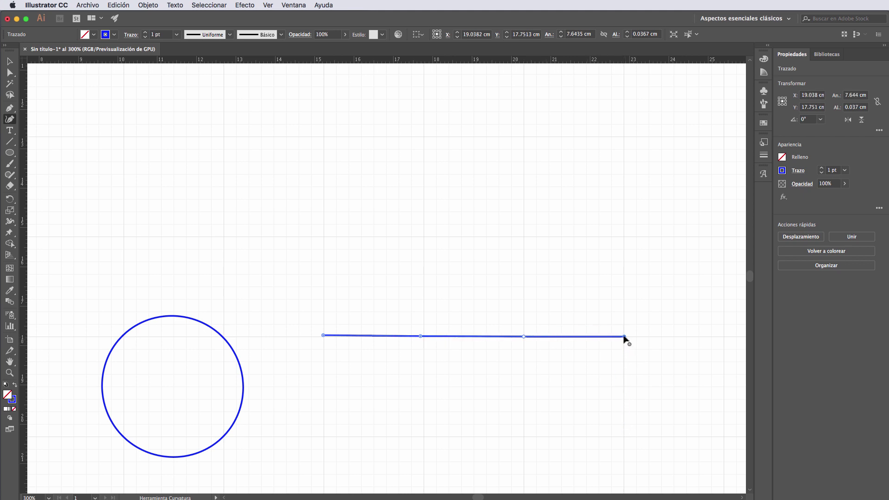
double_click(624, 337)
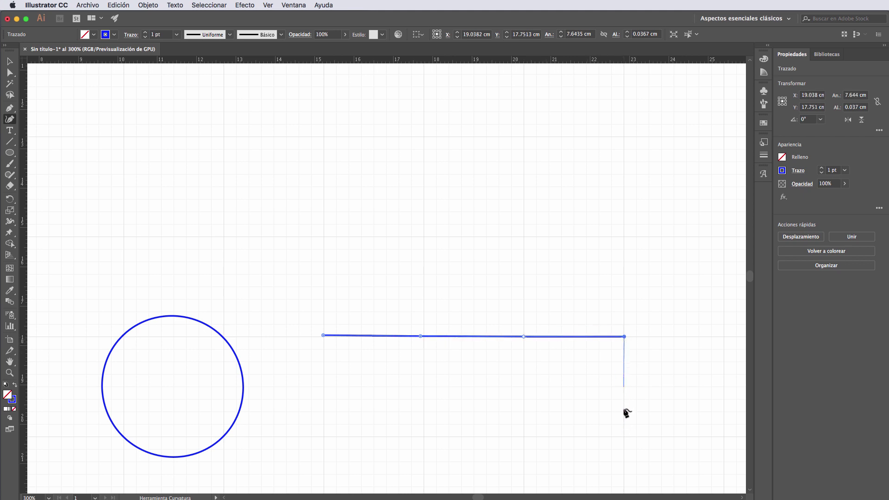
click(624, 437)
scroll(625, 438, down, 5)
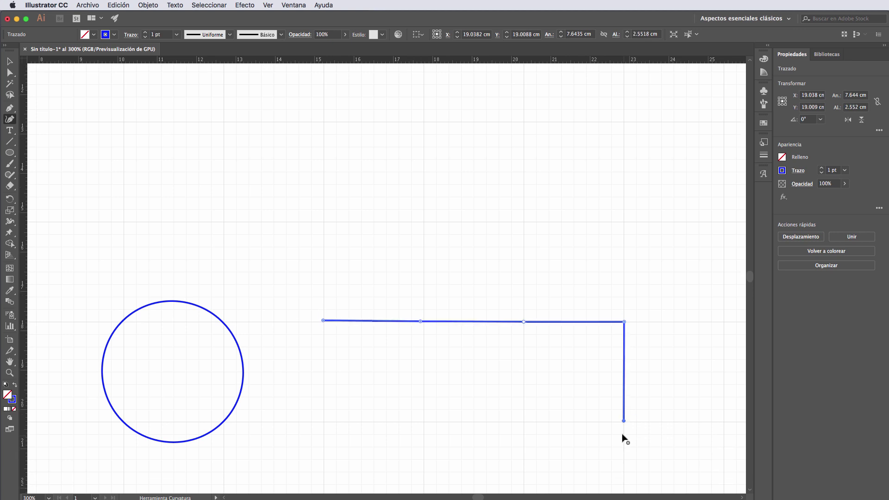
scroll(623, 433, down, 3)
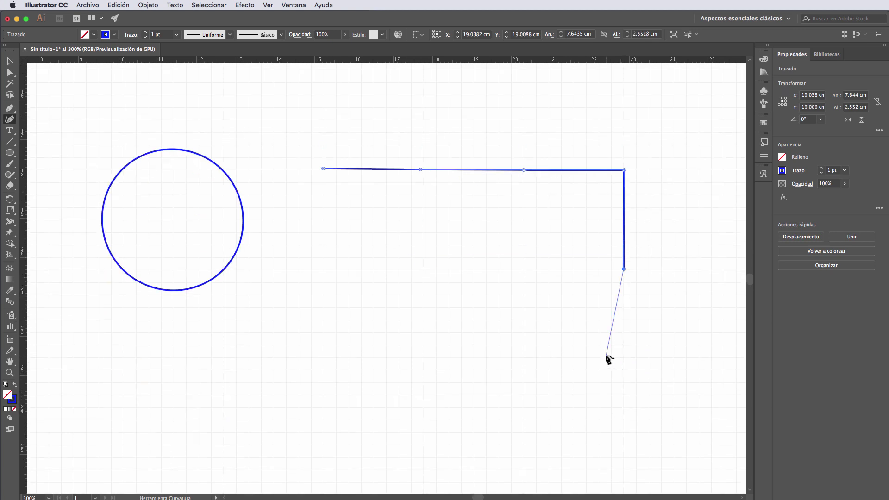
click(524, 314)
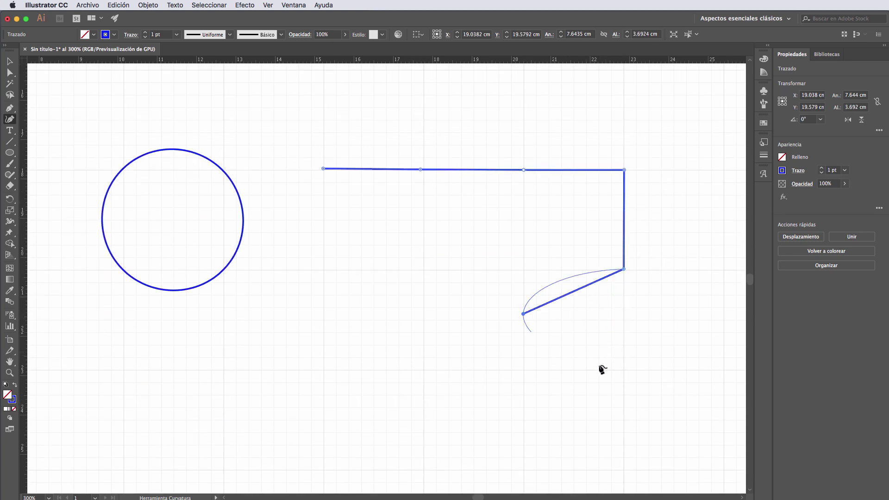
click(624, 370)
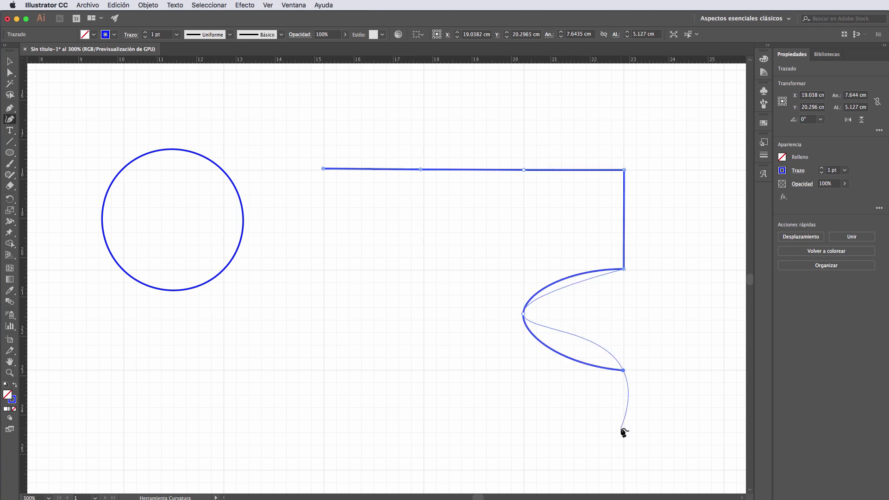
double_click(624, 370)
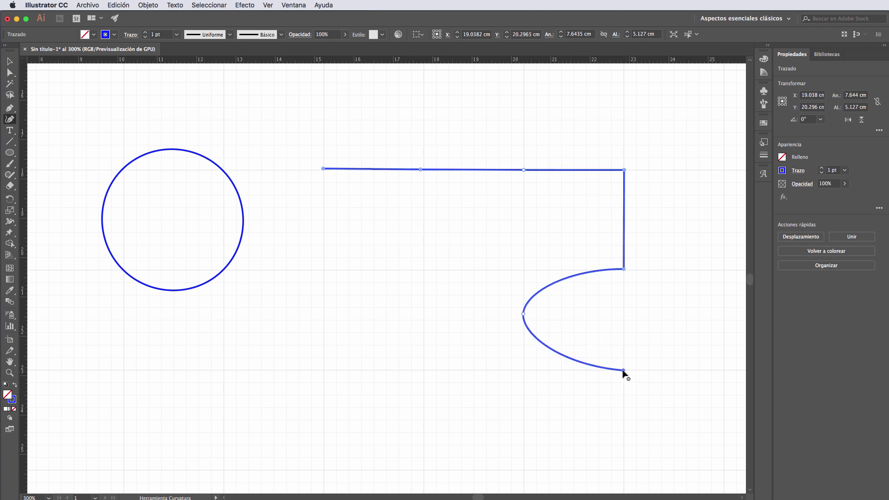
Add an arched bottom notch and an outward left knob, closing the outline at the start.
click(624, 471)
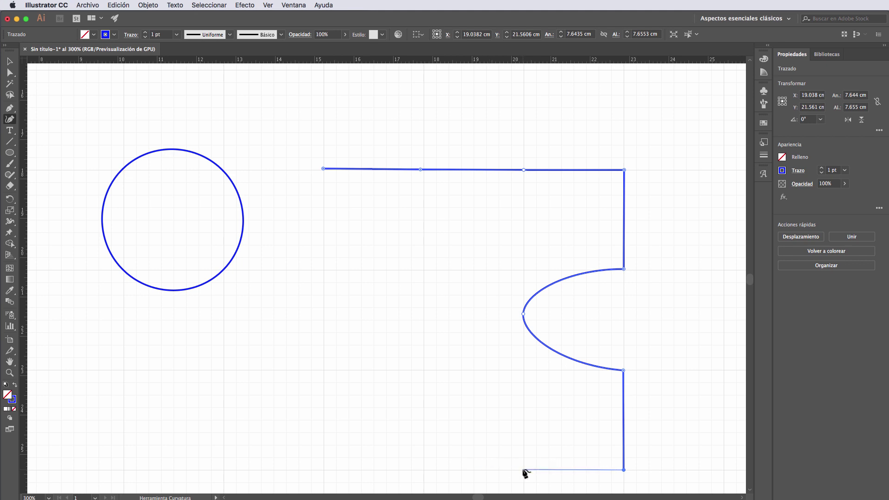
click(524, 470)
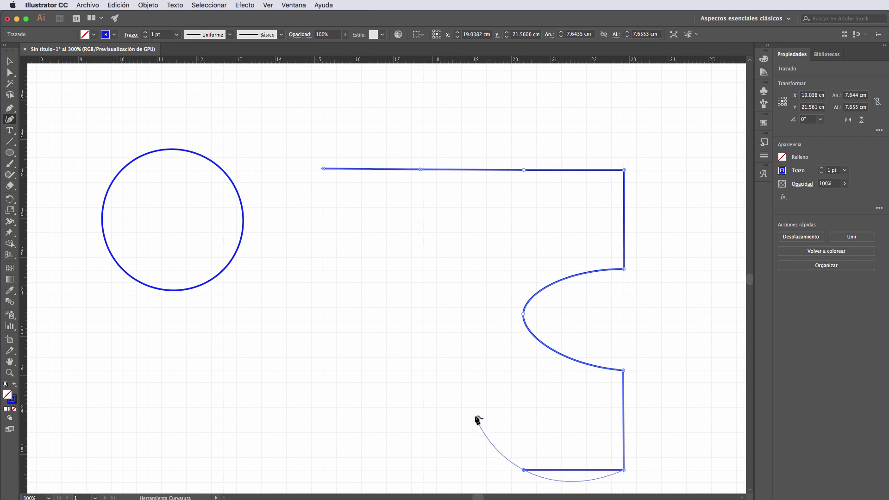
double_click(524, 470)
click(475, 416)
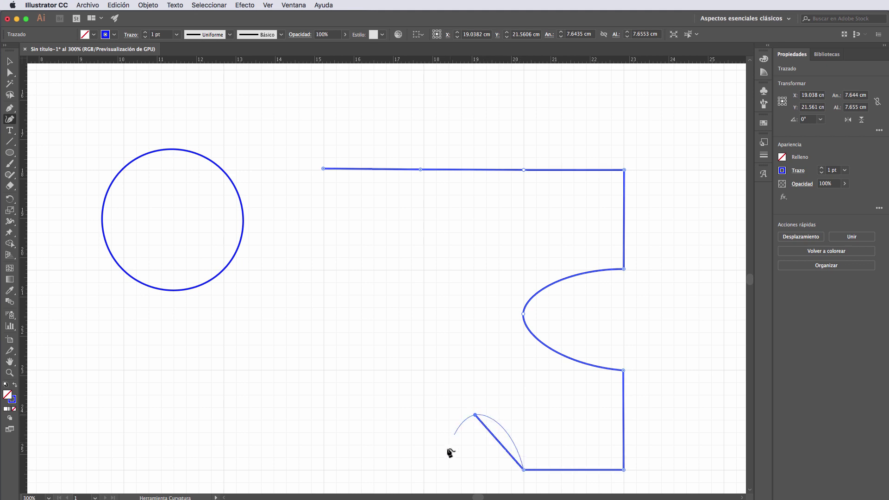
click(423, 468)
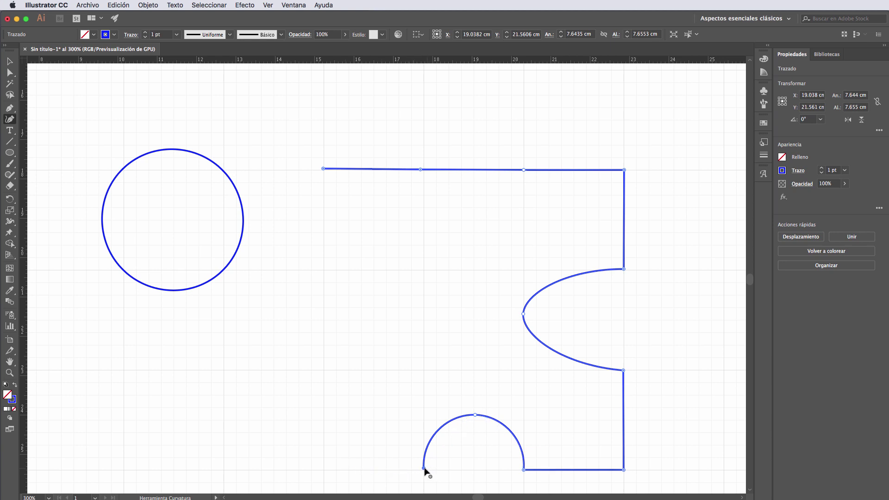
click(324, 469)
click(324, 370)
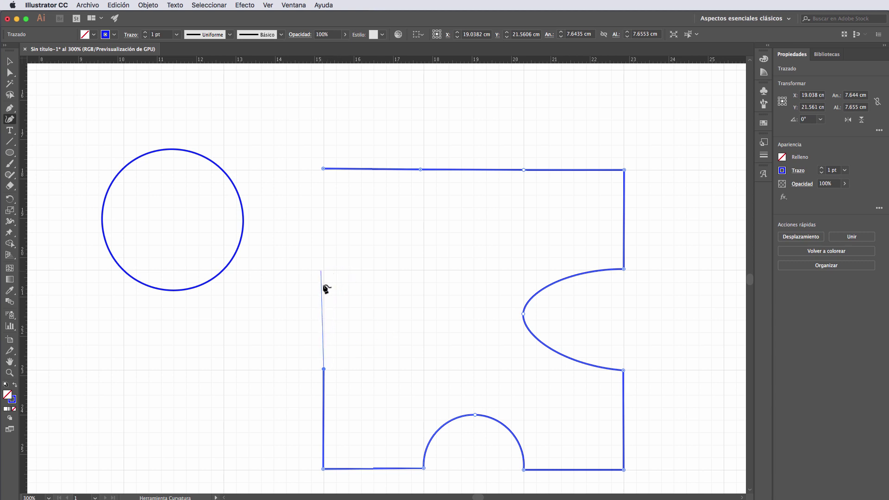
click(260, 319)
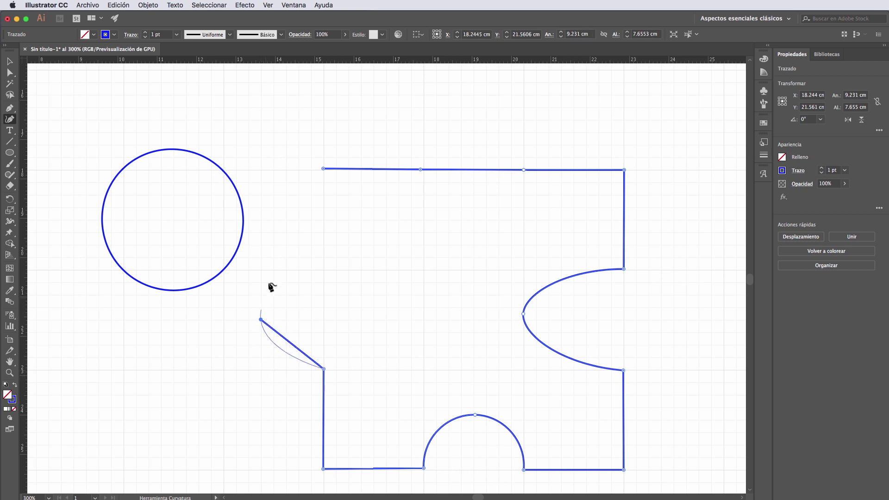
click(324, 270)
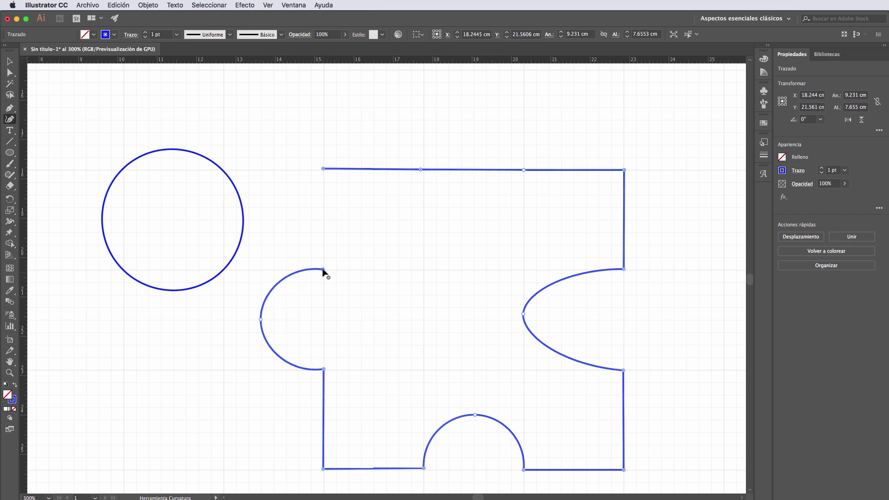
click(323, 169)
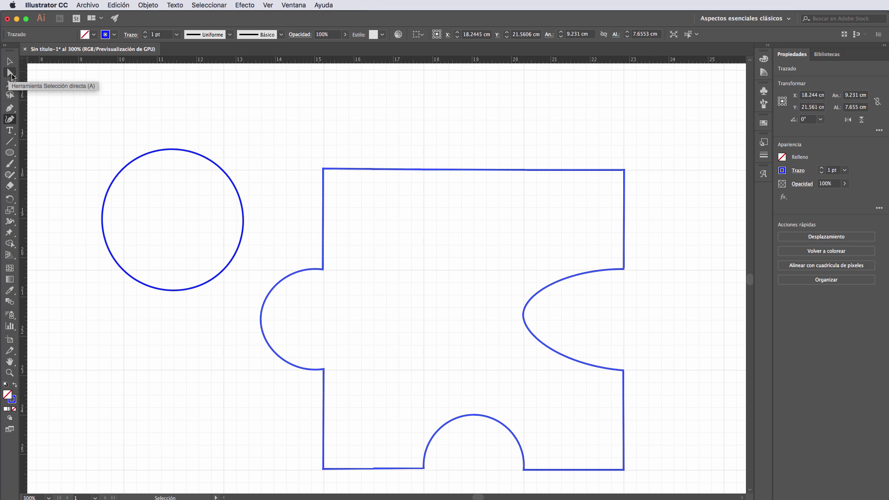
Pull the right notch's innermost anchor toward the edge, then select the circle and puzzle piece.
click(11, 74)
click(524, 314)
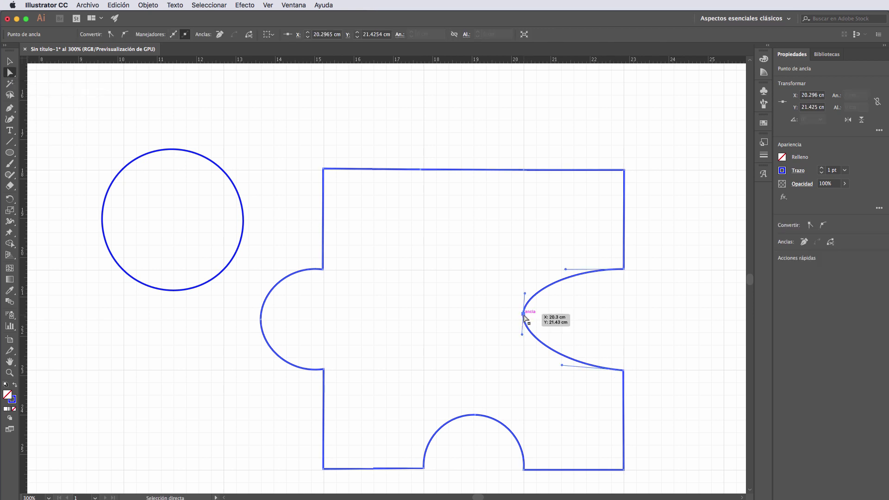
mouse_move(524, 314)
mouse_down()
mouse_move(562, 318)
mouse_move(561, 290)
mouse_up()
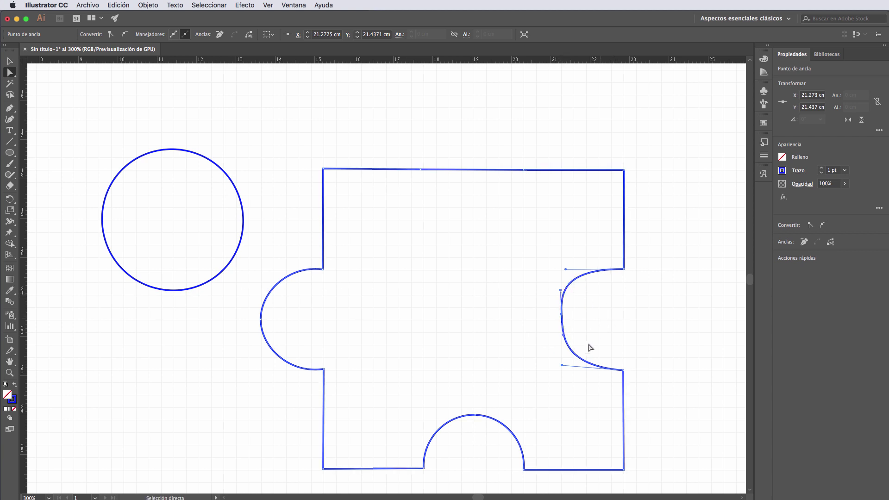
drag(564, 341, 562, 339)
click(622, 328)
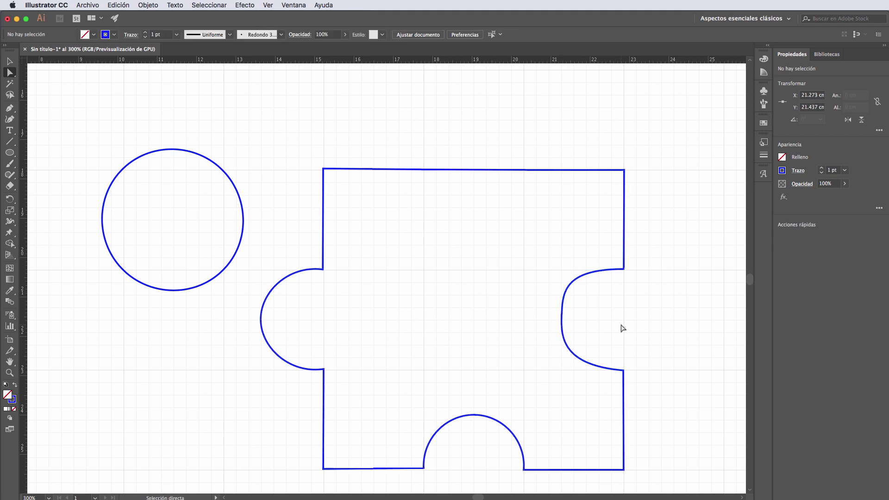
key(v)
key(ctrl+a)
scroll(682, 486, down, 2)
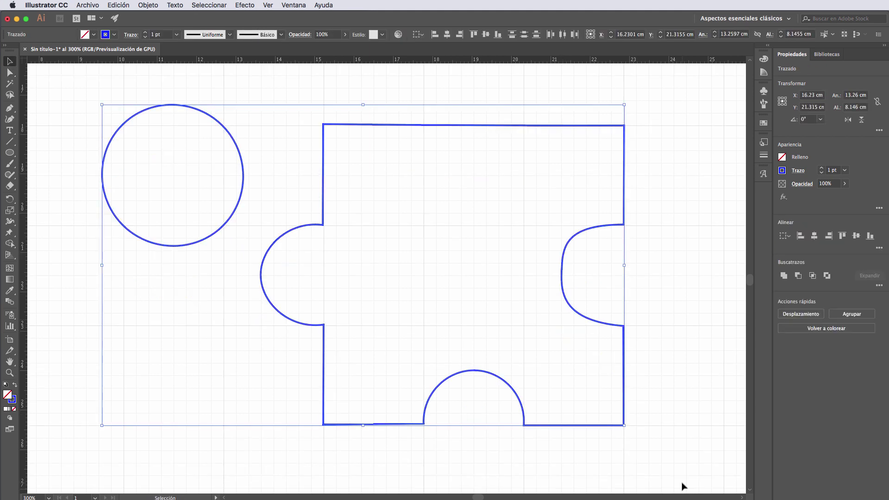